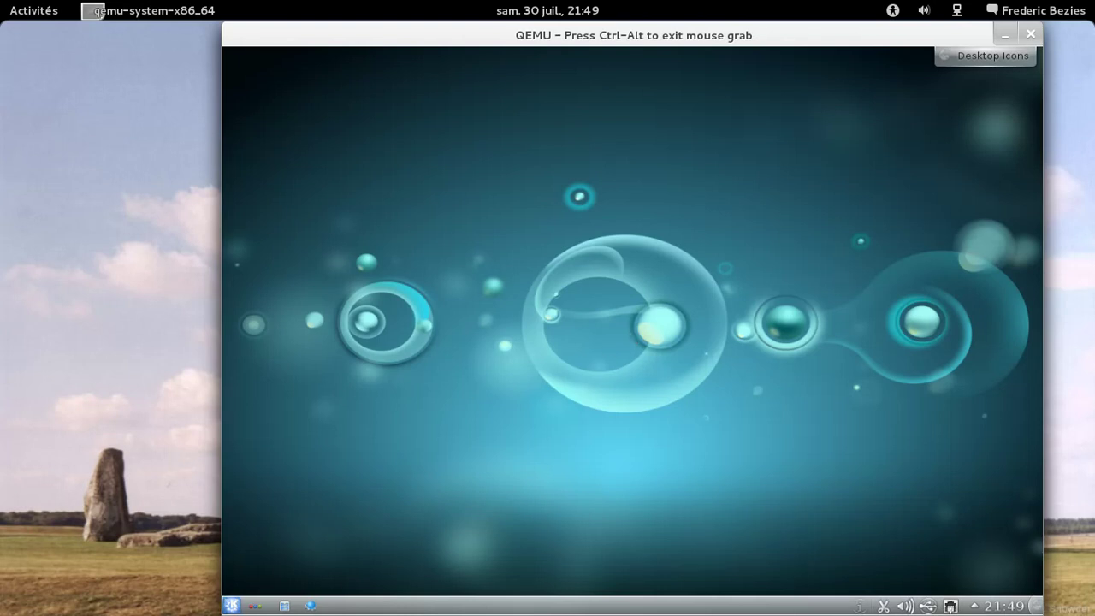
Step: Open the Kickoff Applications tab and look through the Bureautique category
{"action": "left_click", "coordinate": [230, 605]}
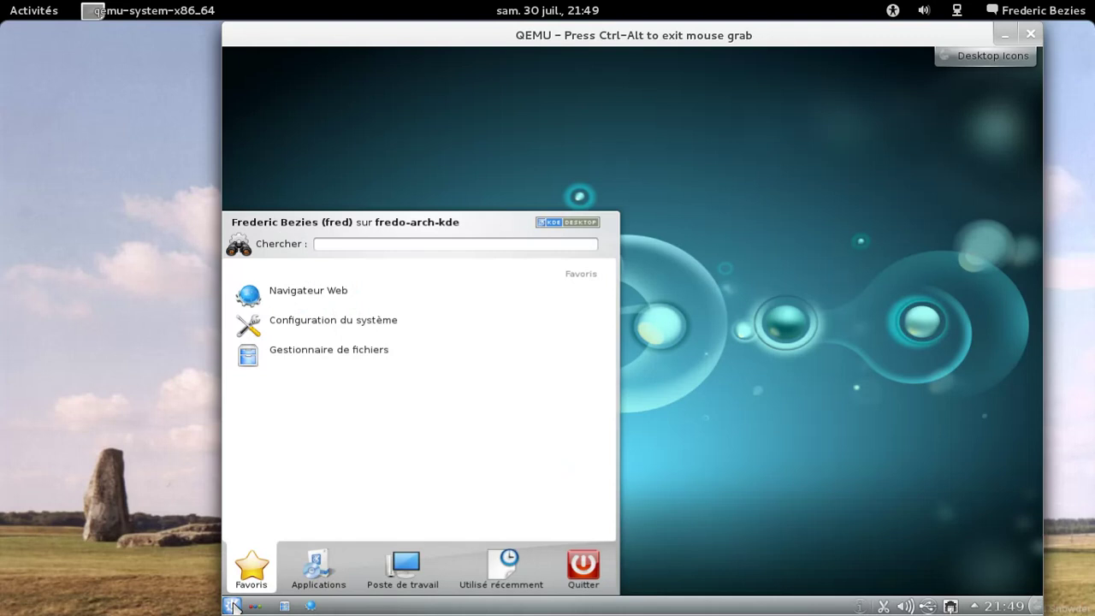
{"action": "left_click", "coordinate": [321, 580]}
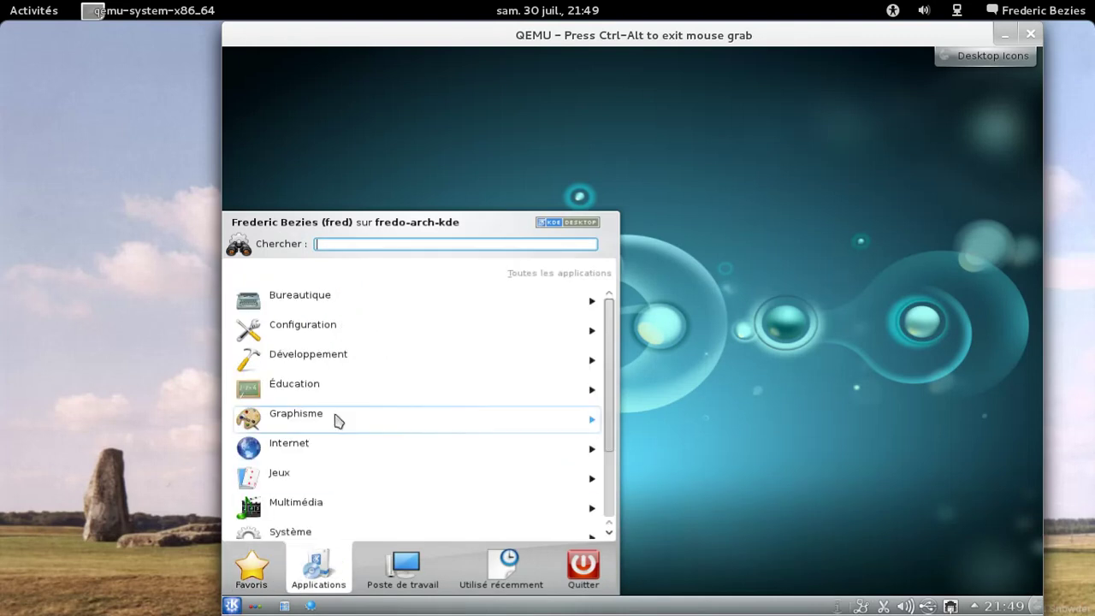
{"action": "left_click", "coordinate": [335, 306]}
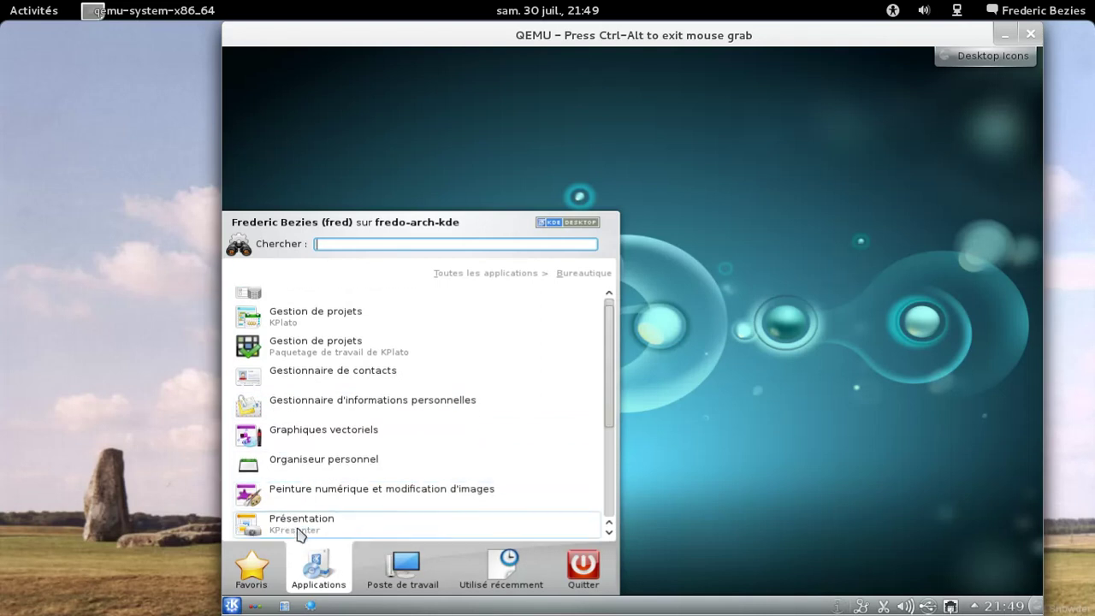
{"action": "left_click", "coordinate": [531, 279]}
Step: Browse the Multimédia and Graphisme categories, then open the Système category
{"action": "scroll", "coordinate": [525, 384], "scroll_direction": "down", "scroll_amount": 3}
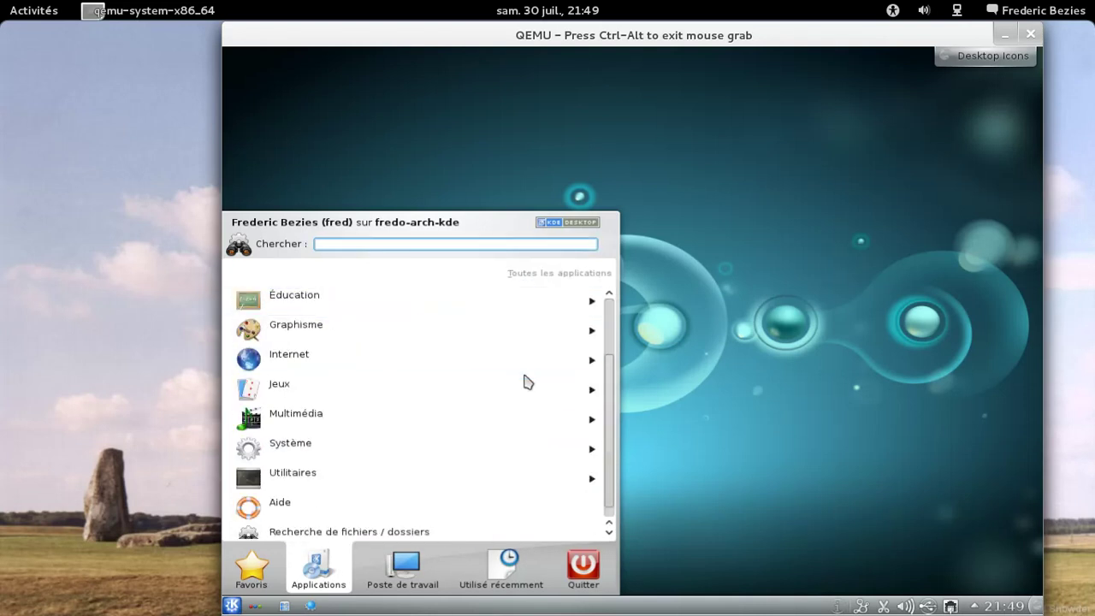
{"action": "left_click", "coordinate": [385, 410]}
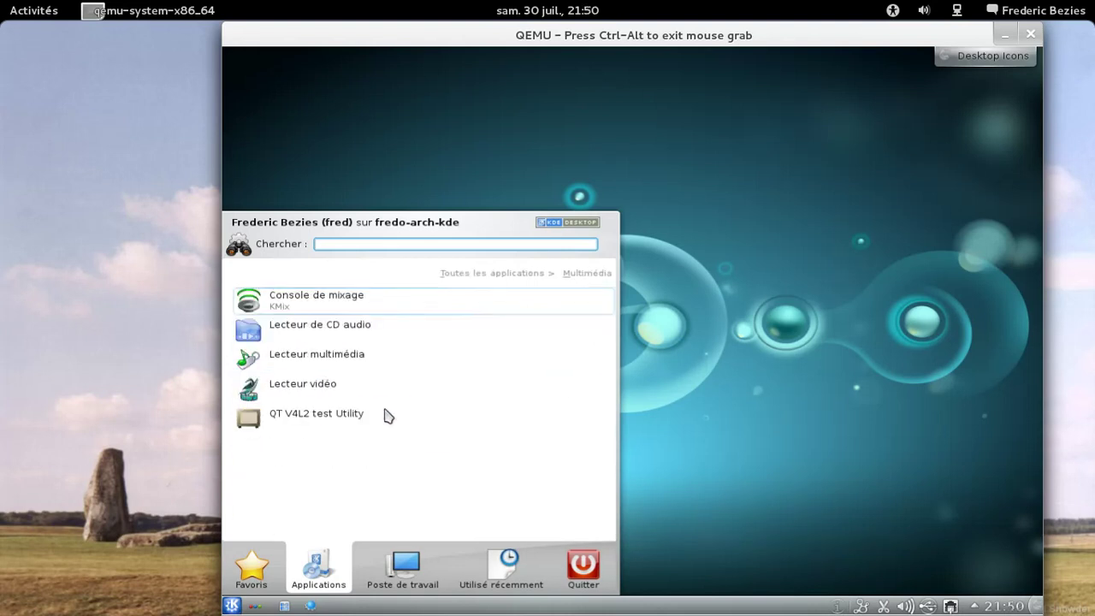
{"action": "left_click", "coordinate": [545, 277]}
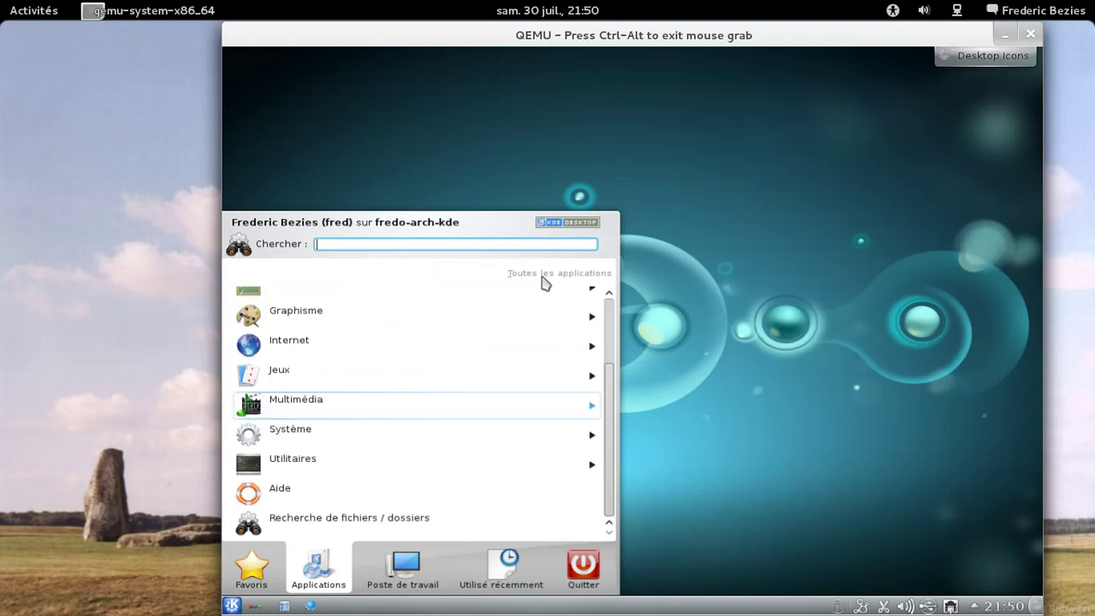
{"action": "scroll", "coordinate": [363, 334], "scroll_direction": "up", "scroll_amount": 1}
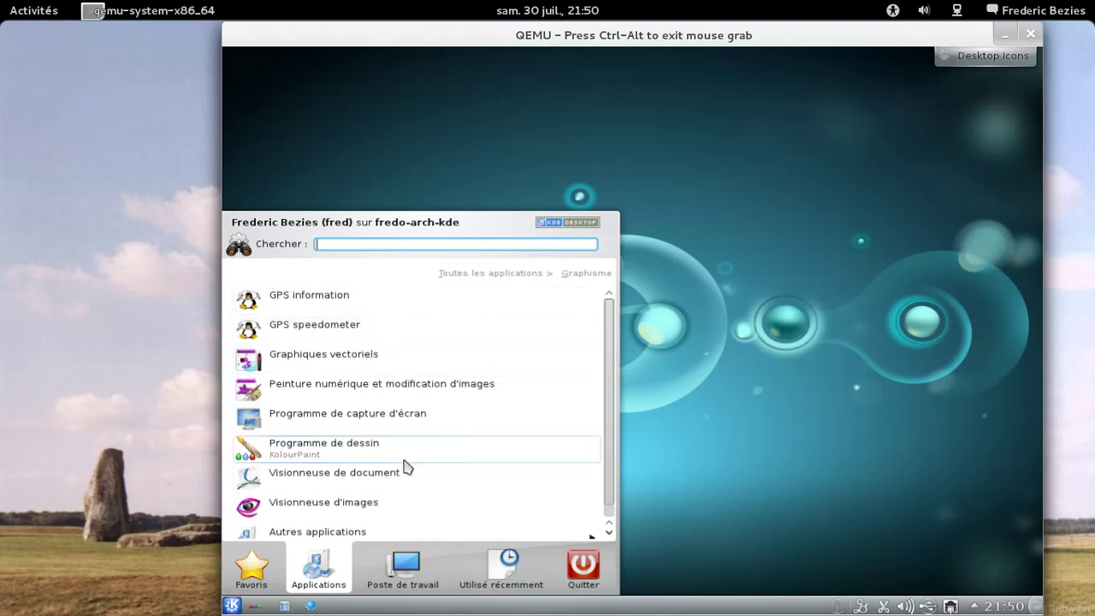
{"action": "left_click", "coordinate": [510, 274]}
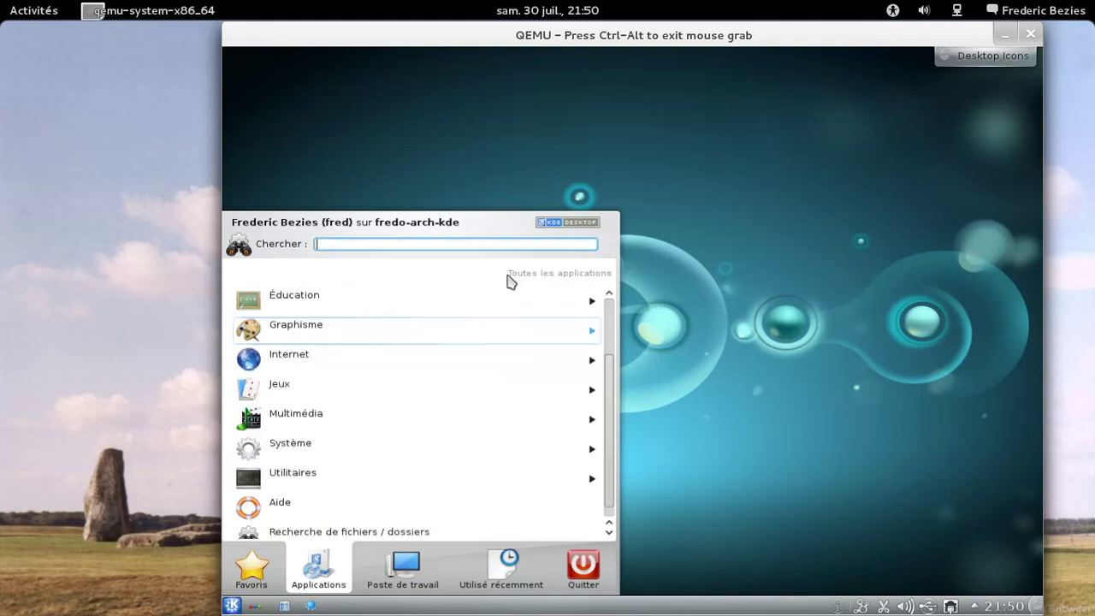
{"action": "left_click", "coordinate": [366, 447]}
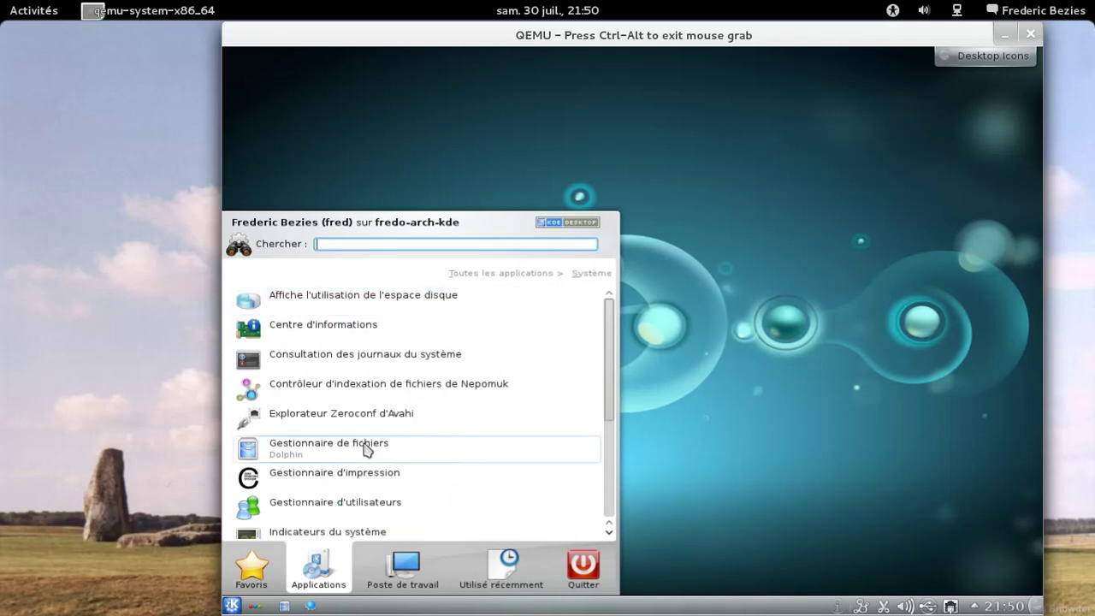
Step: Launch Centre d'informations, enlarge and move its window to read the summary, then close it
{"action": "left_click", "coordinate": [380, 337]}
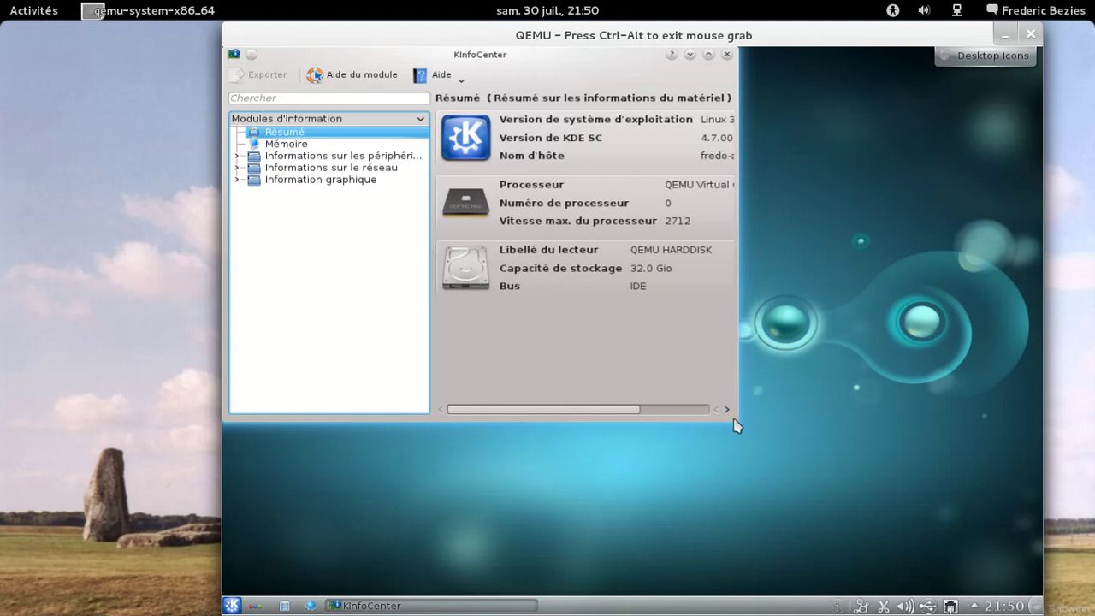
{"action": "left_click_drag", "start_coordinate": [738, 423], "coordinate": [920, 496]}
{"action": "left_click_drag", "start_coordinate": [641, 72], "coordinate": [682, 132]}
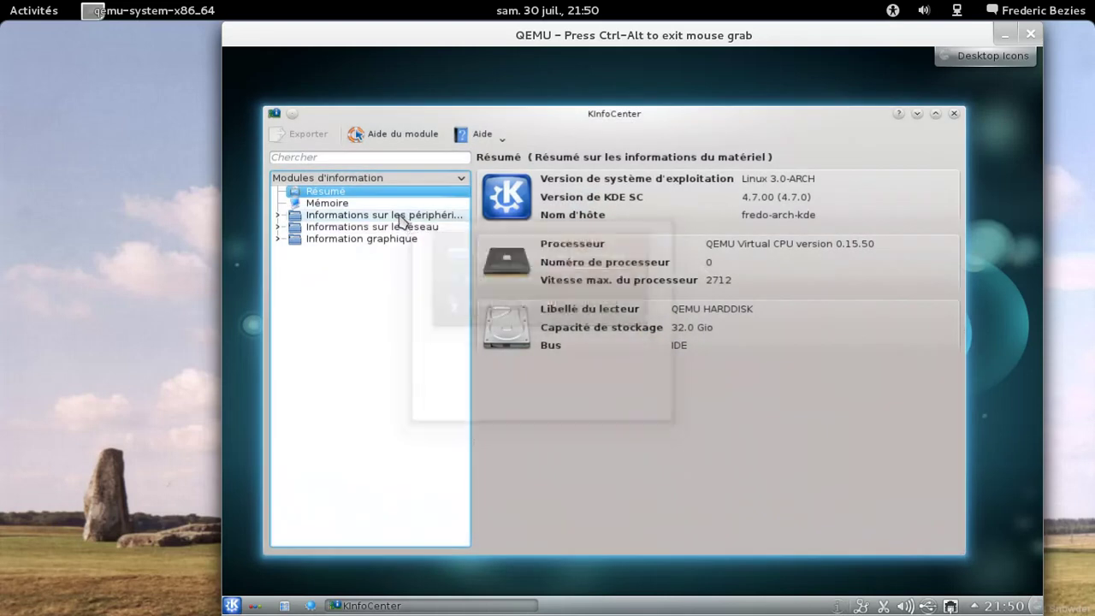
{"action": "left_click", "coordinate": [955, 115]}
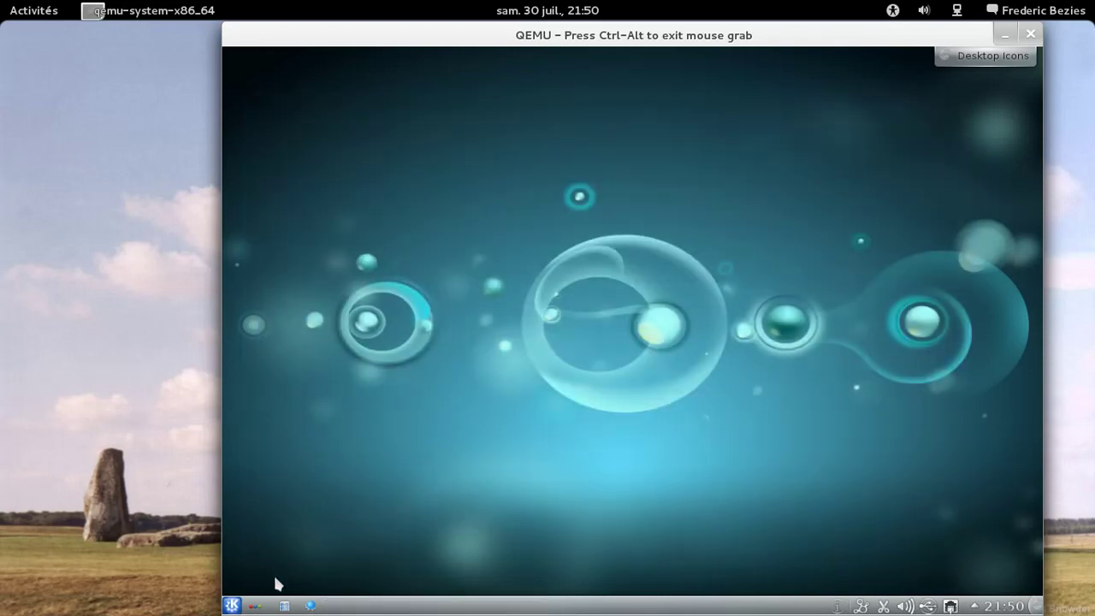
Step: Switch to the Search and Launch activity, then briefly open and close System Settings from its favourites
{"action": "left_click", "coordinate": [254, 607]}
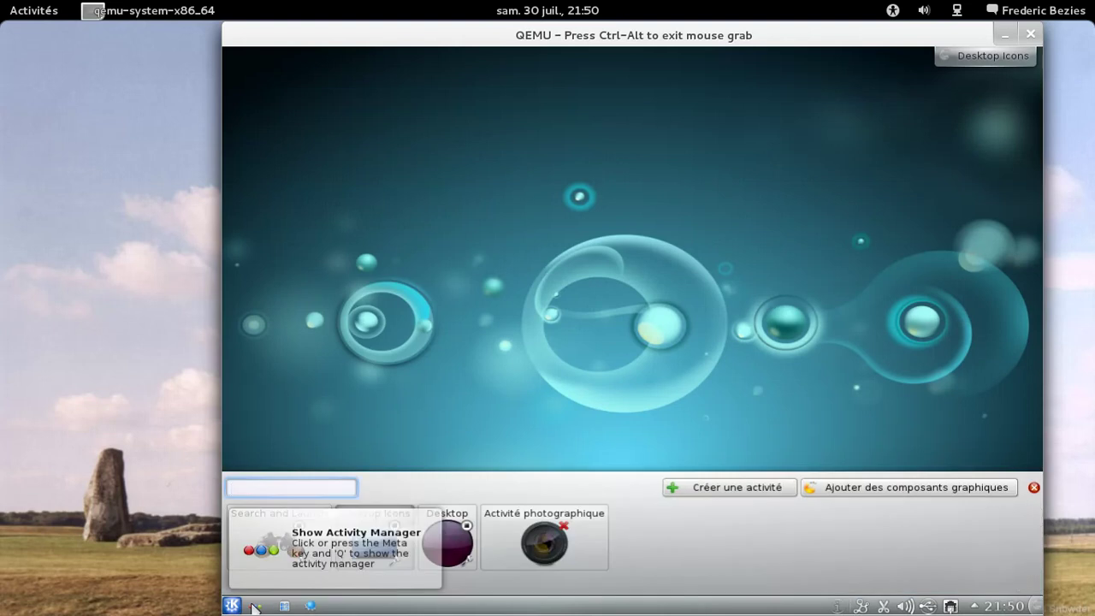
{"action": "left_click", "coordinate": [277, 544]}
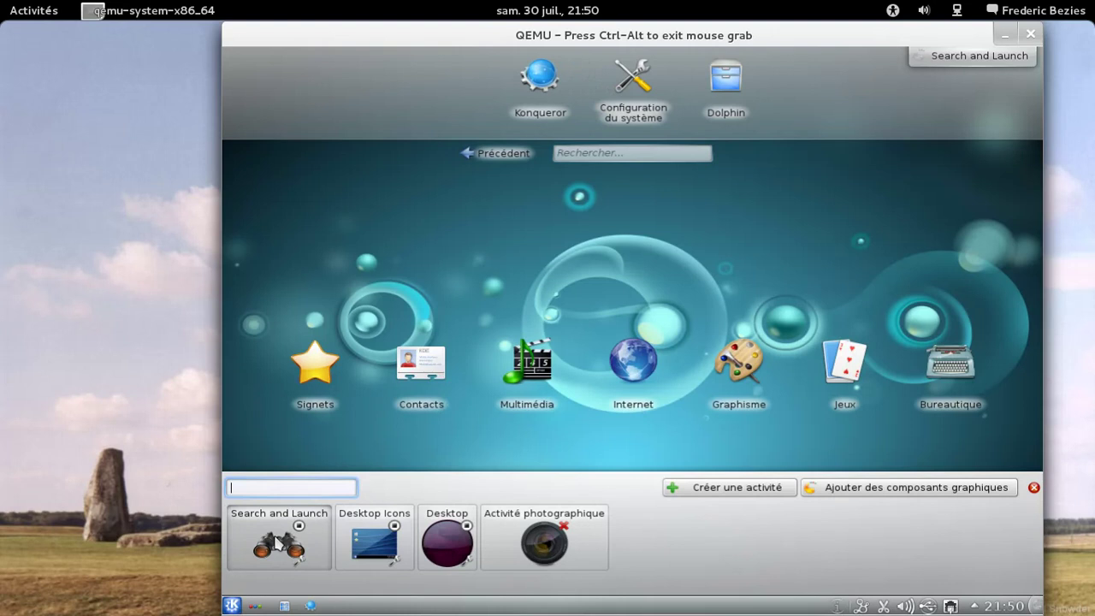
{"action": "left_click", "coordinate": [588, 152]}
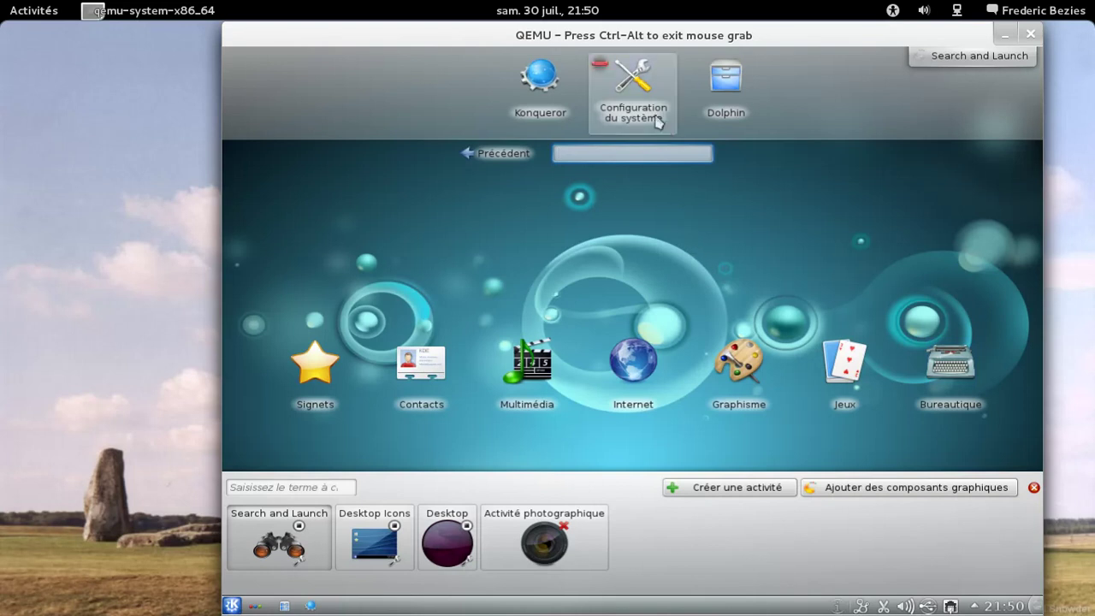
{"action": "left_click", "coordinate": [659, 121]}
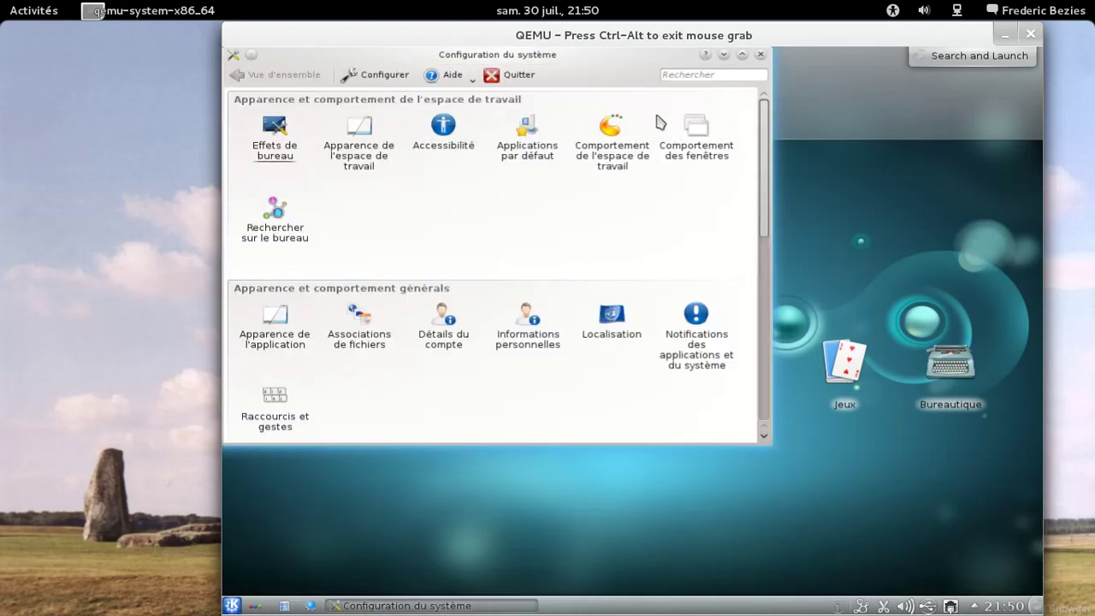
{"action": "left_click", "coordinate": [761, 55]}
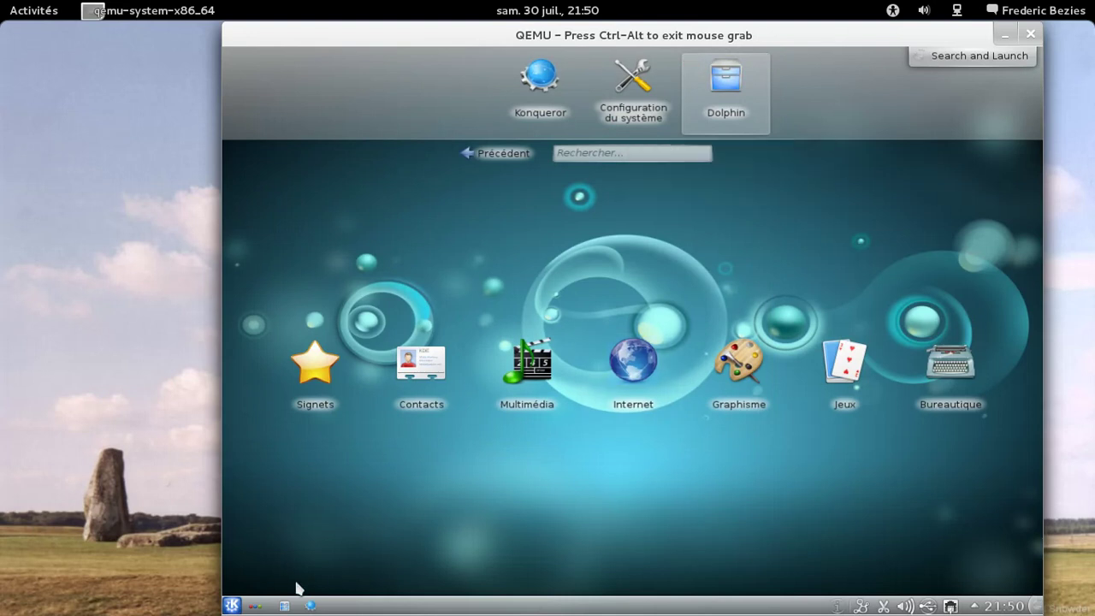
Step: Try the Photos activity, dismissing its photo-application prompt, then return to the Desktop activity
{"action": "left_click", "coordinate": [257, 606]}
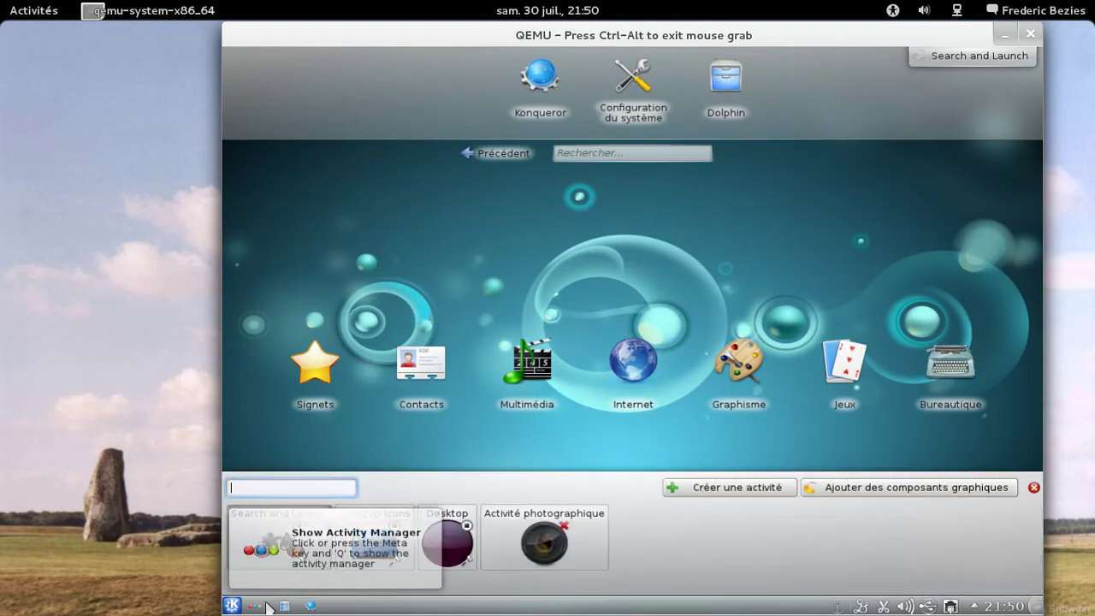
{"action": "left_click", "coordinate": [459, 554]}
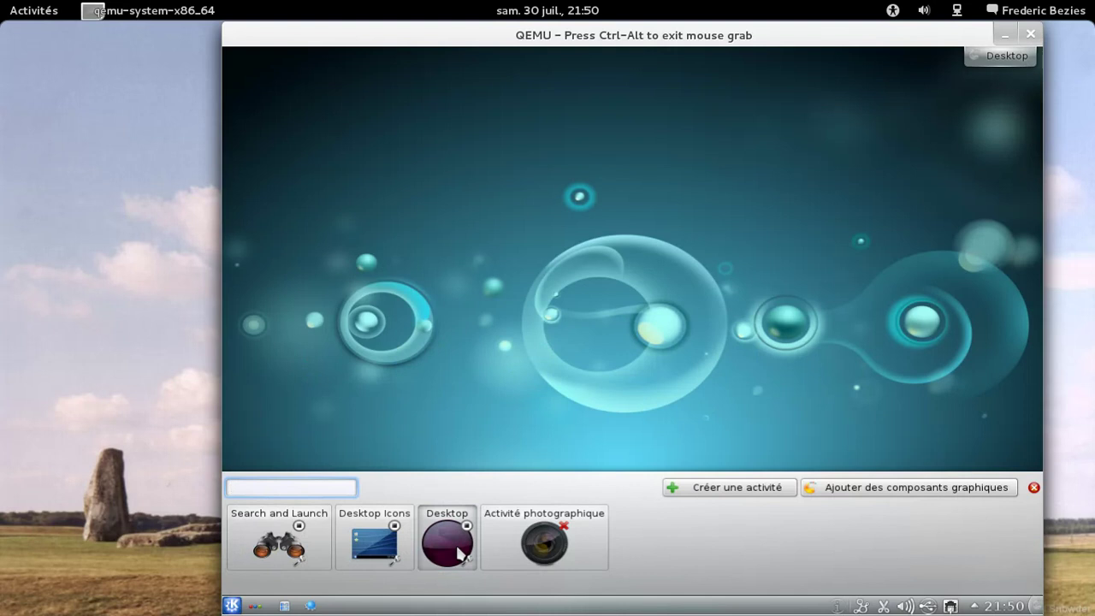
{"action": "left_click", "coordinate": [522, 552]}
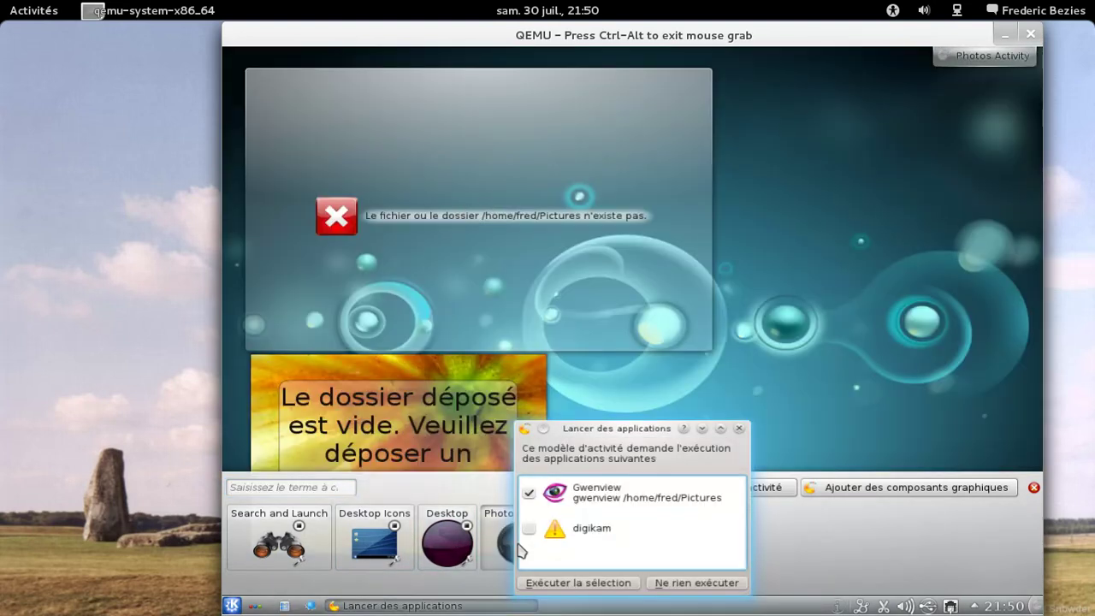
{"action": "left_click", "coordinate": [737, 426]}
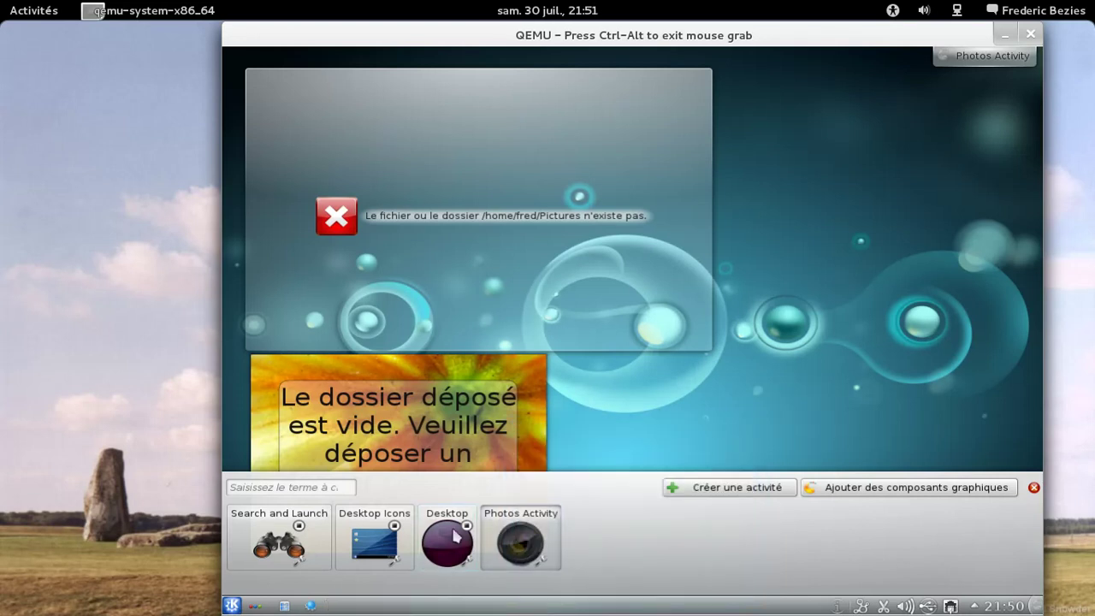
{"action": "left_click", "coordinate": [455, 534]}
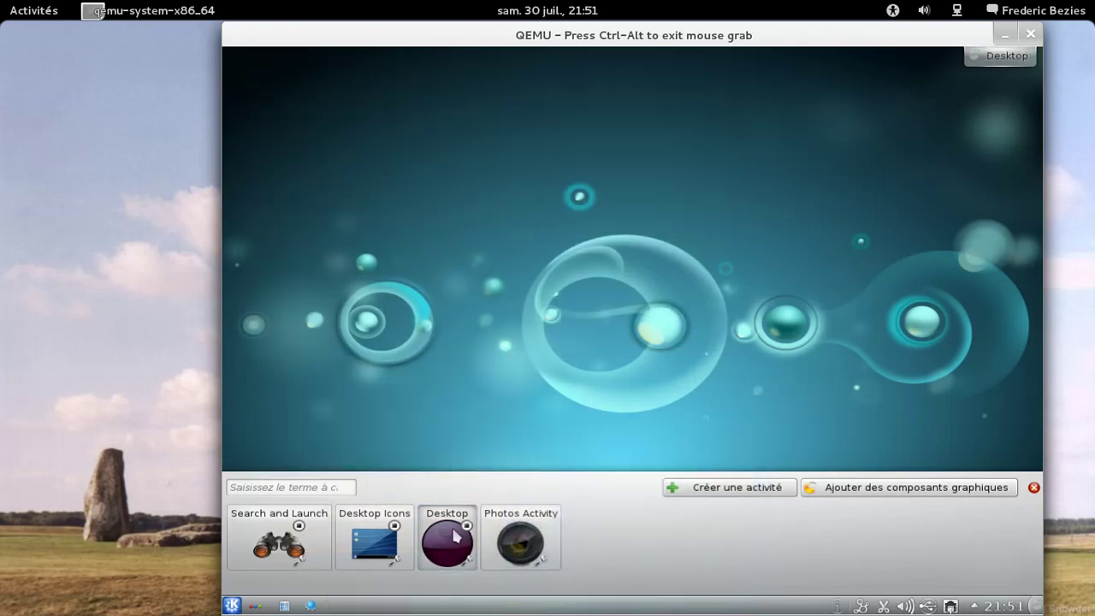
Step: Cancel deleting the Desktop Icons activity and close the activities bar
{"action": "left_click", "coordinate": [394, 526]}
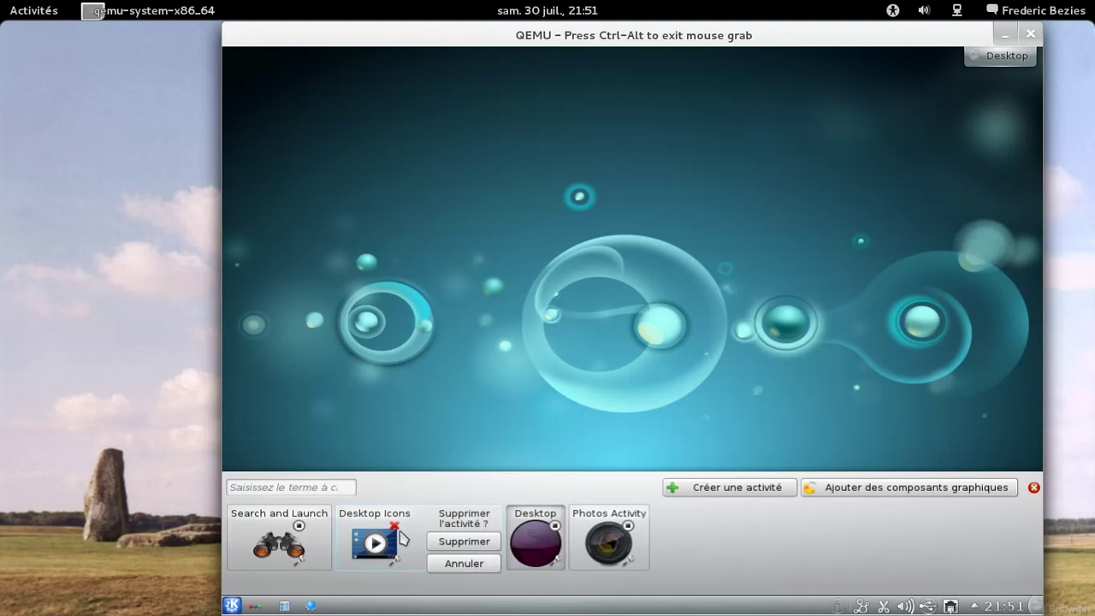
{"action": "left_click", "coordinate": [460, 564]}
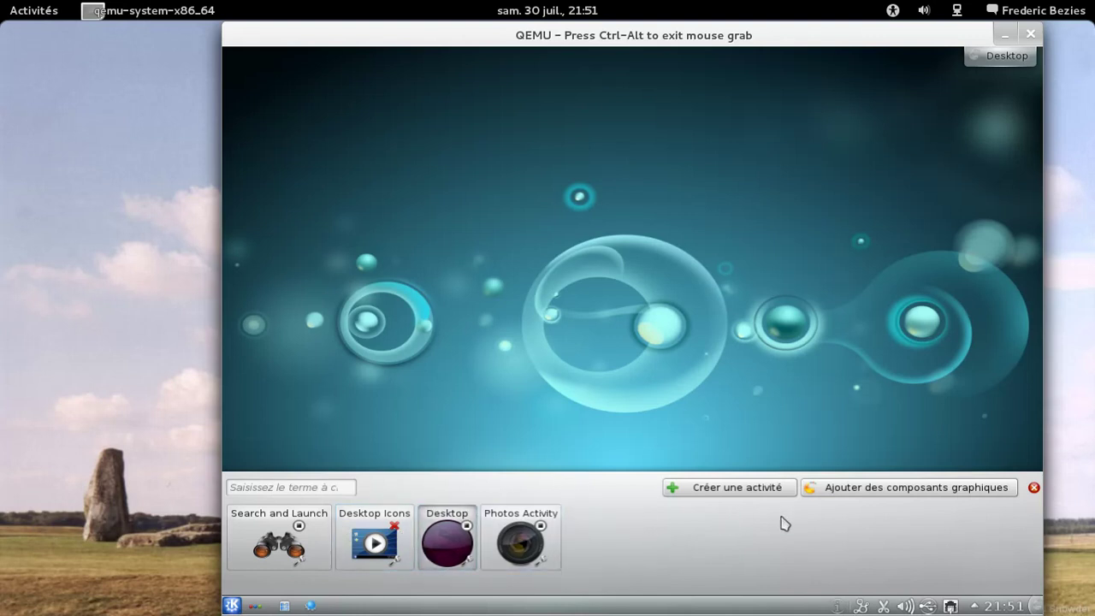
{"action": "left_click", "coordinate": [1033, 488]}
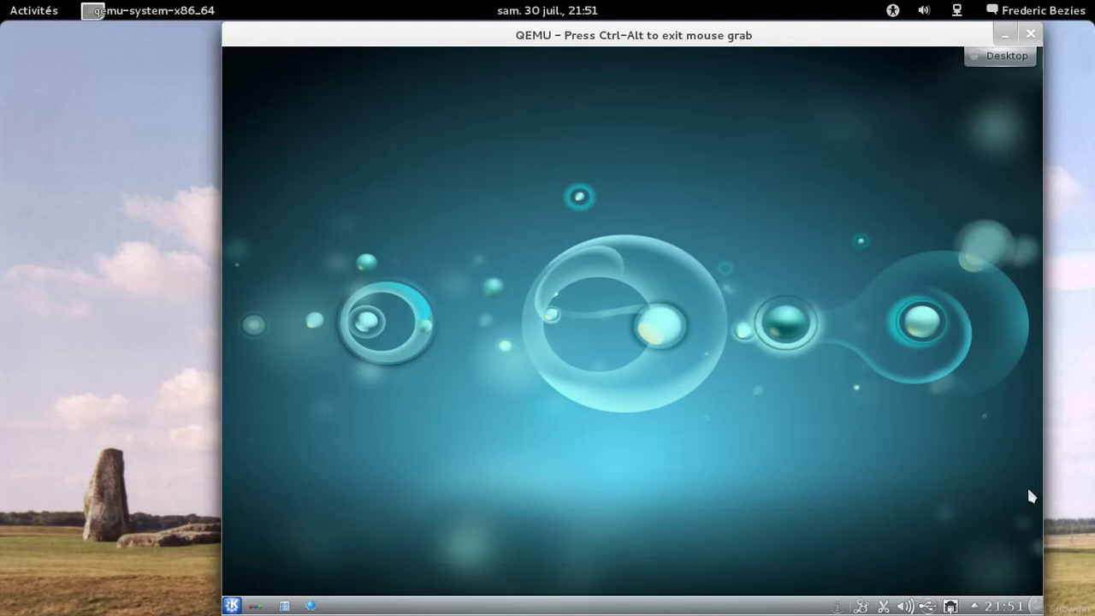
Step: Launch Traitement de texte (KWord) from the Kickoff Applications > Bureautique category
{"action": "left_click", "coordinate": [230, 606]}
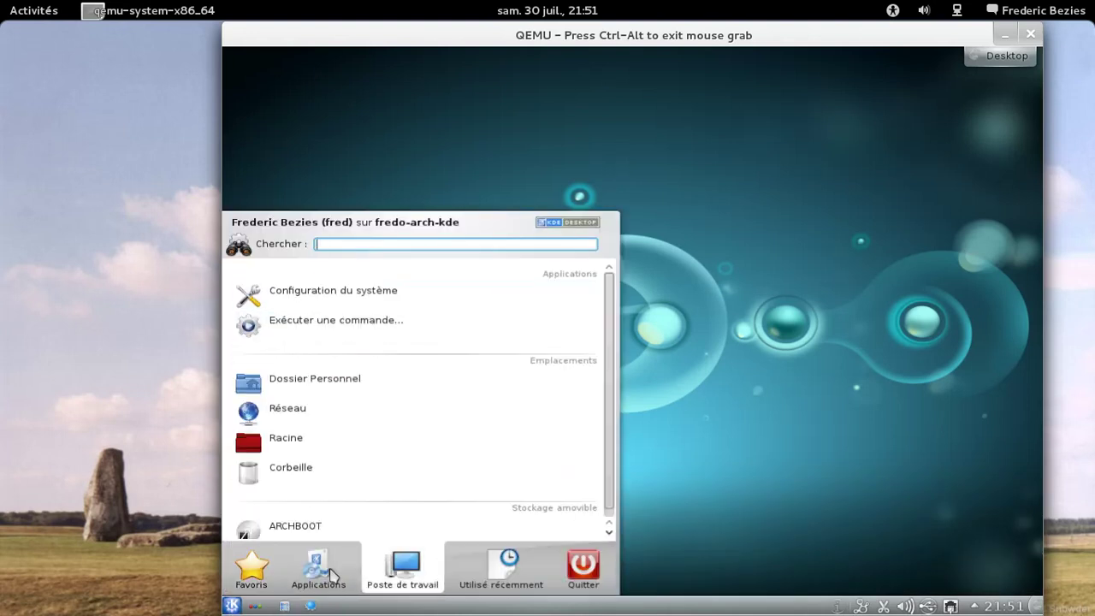
{"action": "mouse_move", "coordinate": [318, 569]}
{"action": "scroll", "coordinate": [303, 457], "scroll_direction": "down", "scroll_amount": 1}
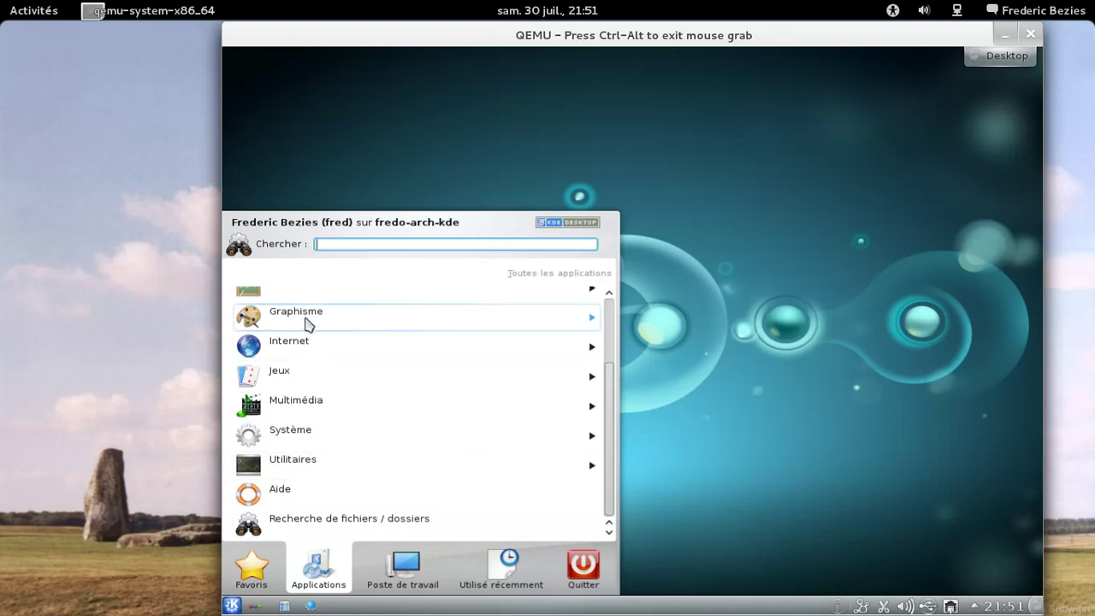
{"action": "left_click", "coordinate": [607, 321]}
{"action": "left_click", "coordinate": [368, 314]}
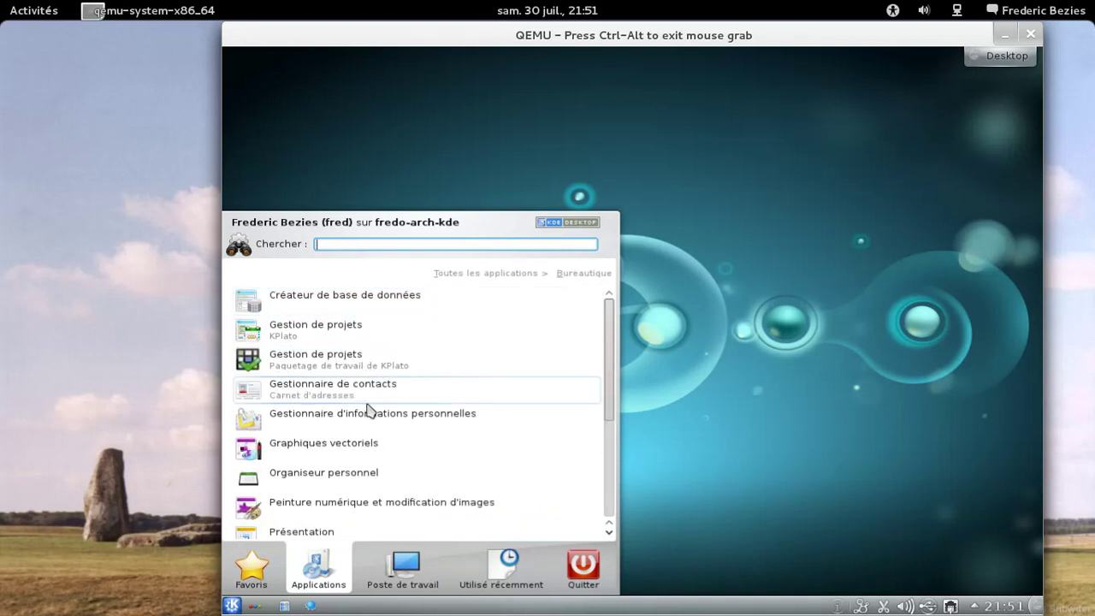
{"action": "scroll", "coordinate": [395, 428], "scroll_direction": "down", "scroll_amount": 3}
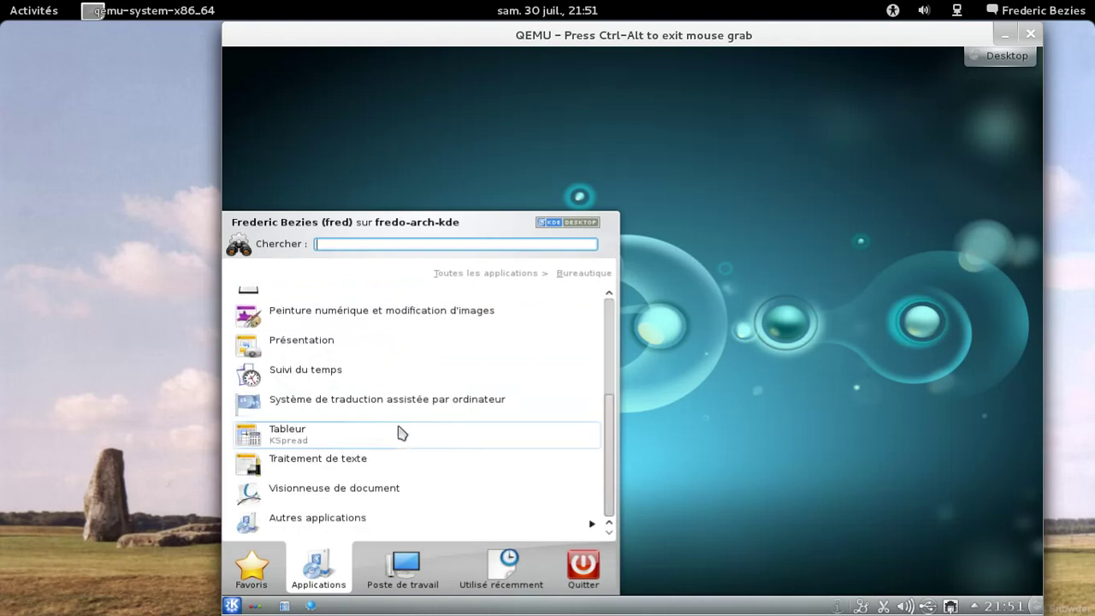
{"action": "left_click", "coordinate": [344, 467]}
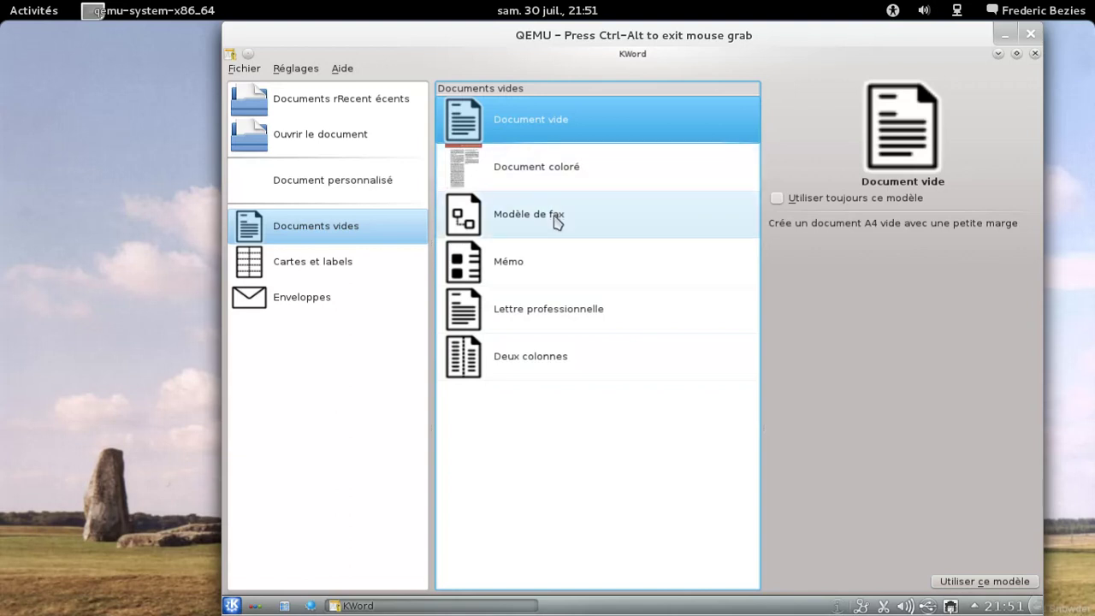
Step: Create a document from the Lettre professionnelle template and type 'Kword sous KDE 4.7'
{"action": "left_click", "coordinate": [556, 310]}
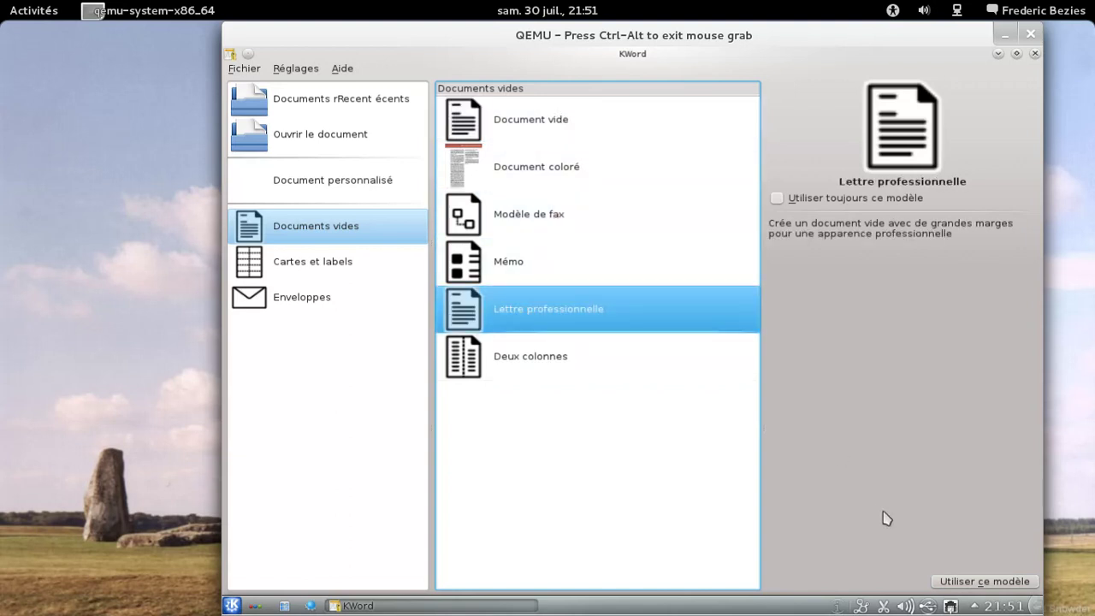
{"action": "left_click", "coordinate": [983, 582]}
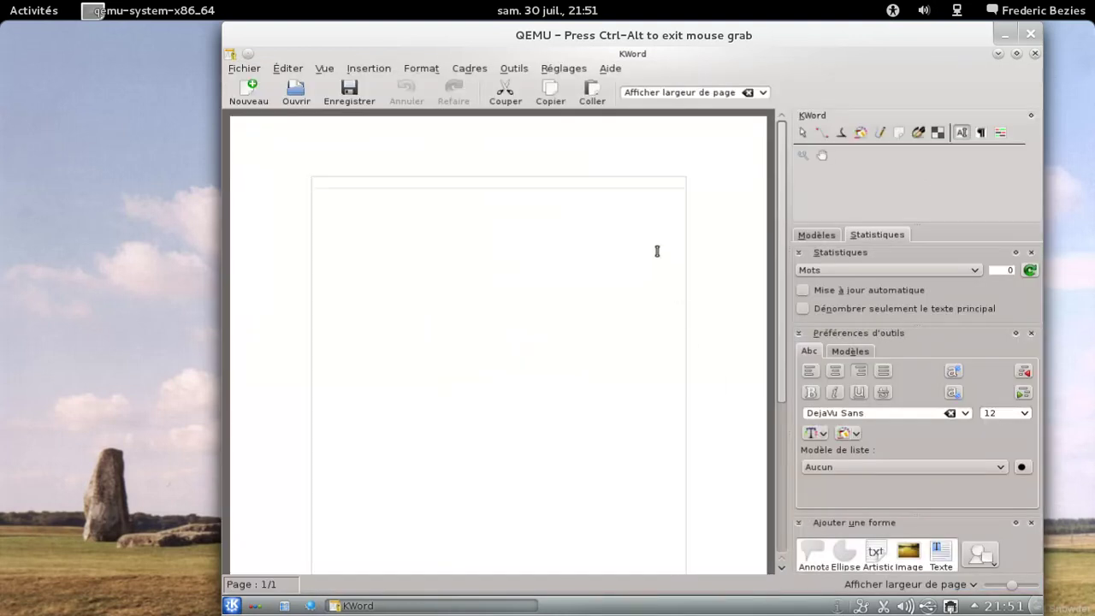
{"action": "type", "text": "Kword"}
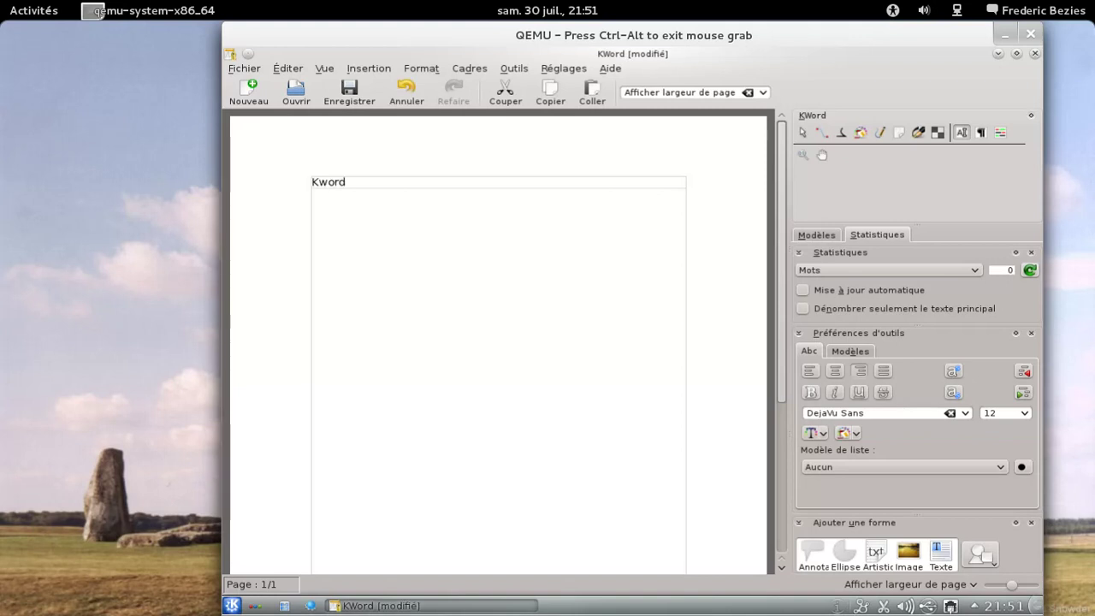
{"action": "type", "text": " sous KDE"}
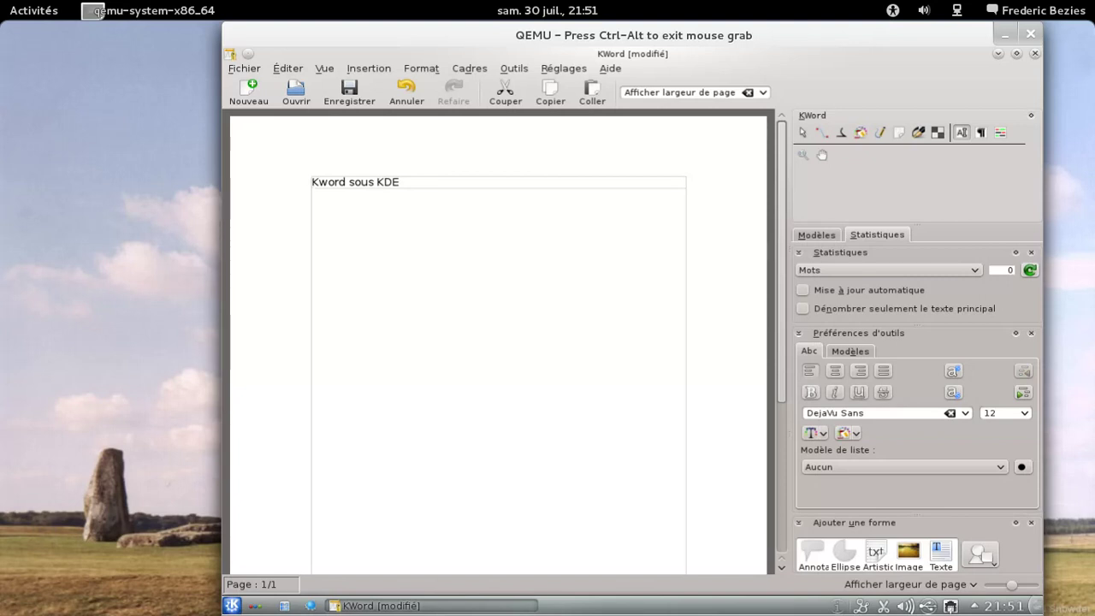
{"action": "type", "text": "4.7"}
Step: View the About KWord box (version 2.3.3), then quit KWord, discarding the unsaved changes
{"action": "left_click", "coordinate": [610, 69]}
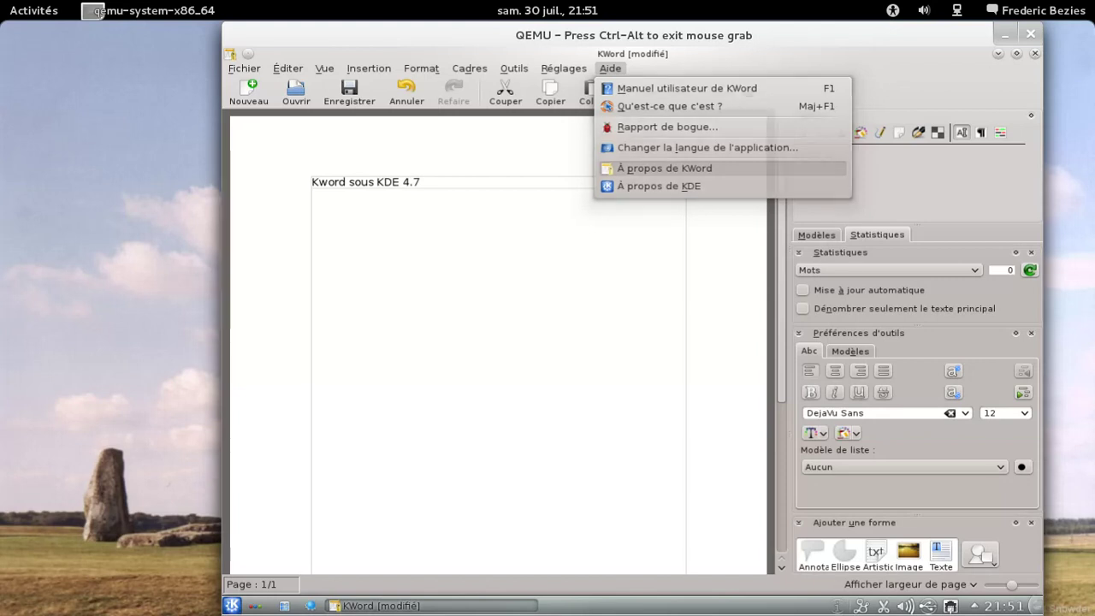
{"action": "left_click", "coordinate": [650, 167]}
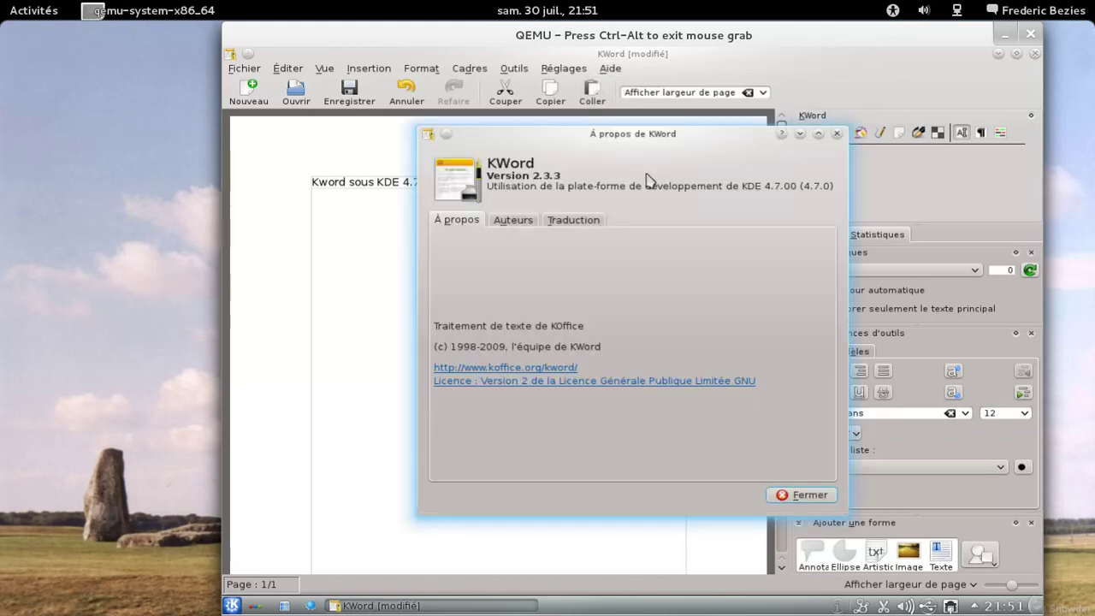
{"action": "left_click", "coordinate": [837, 134]}
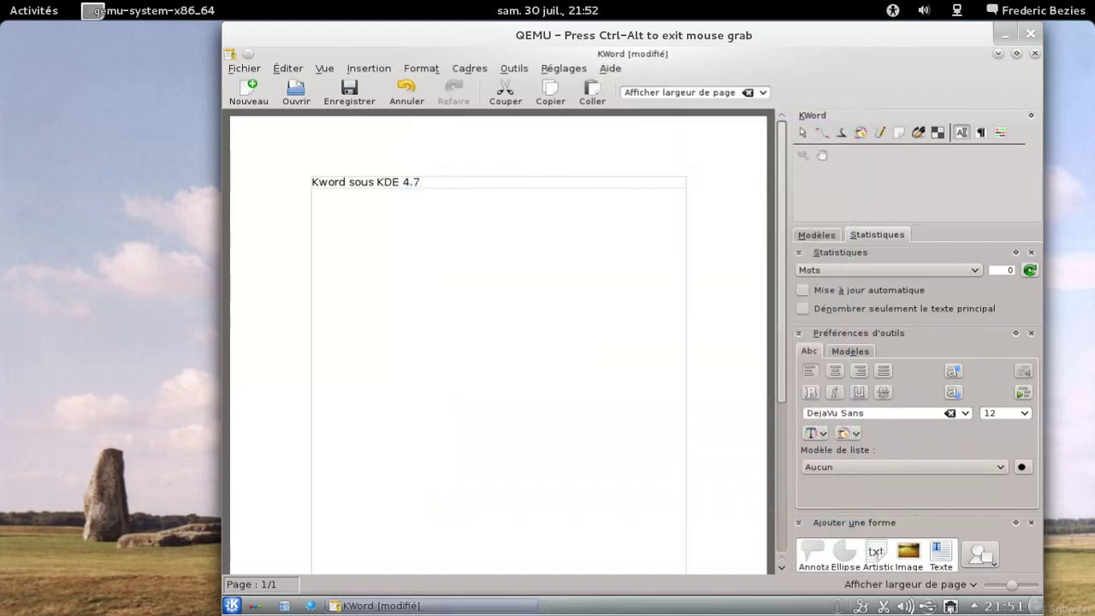
{"action": "key", "text": "ctrl+q"}
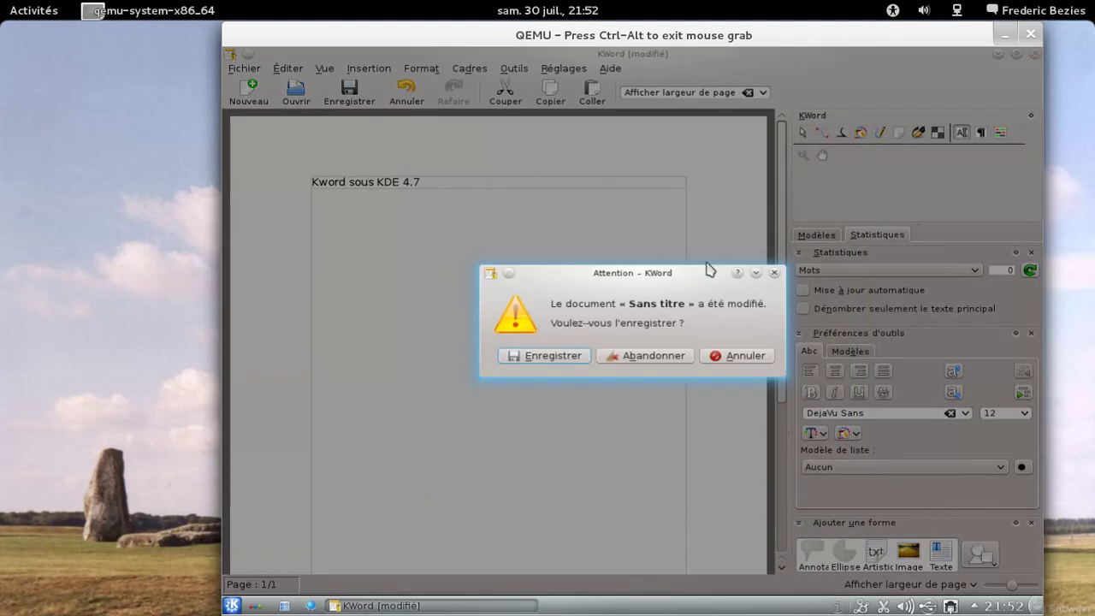
{"action": "left_click", "coordinate": [642, 356]}
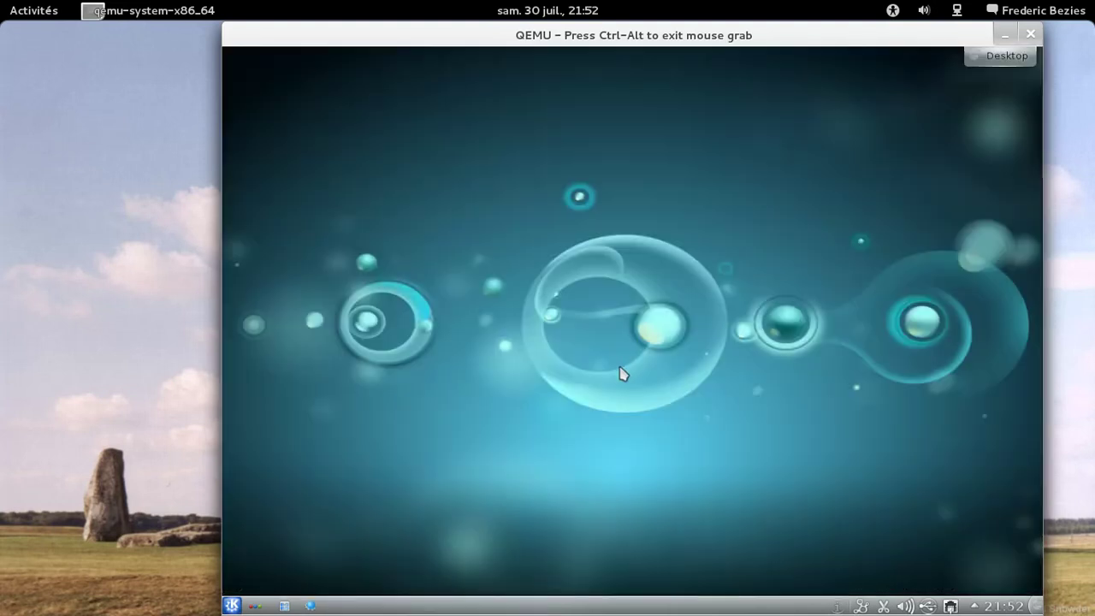
Step: Launch Navigateur Web (Konqueror) from the Kickoff favourites and close the Nepomuk Repository Details dialog
{"action": "left_click", "coordinate": [233, 604]}
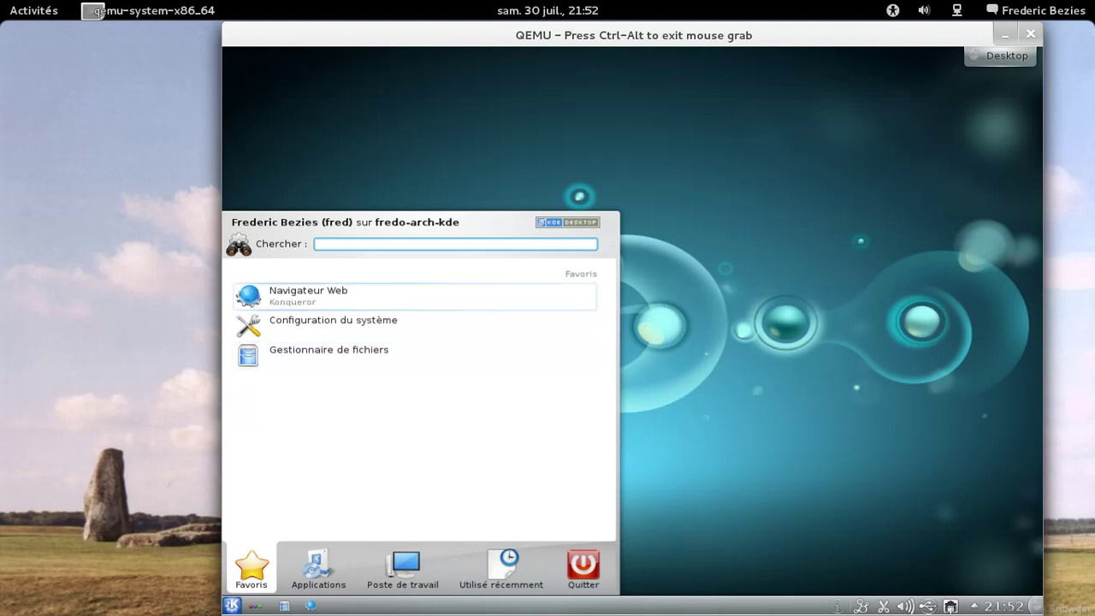
{"action": "left_click", "coordinate": [301, 300]}
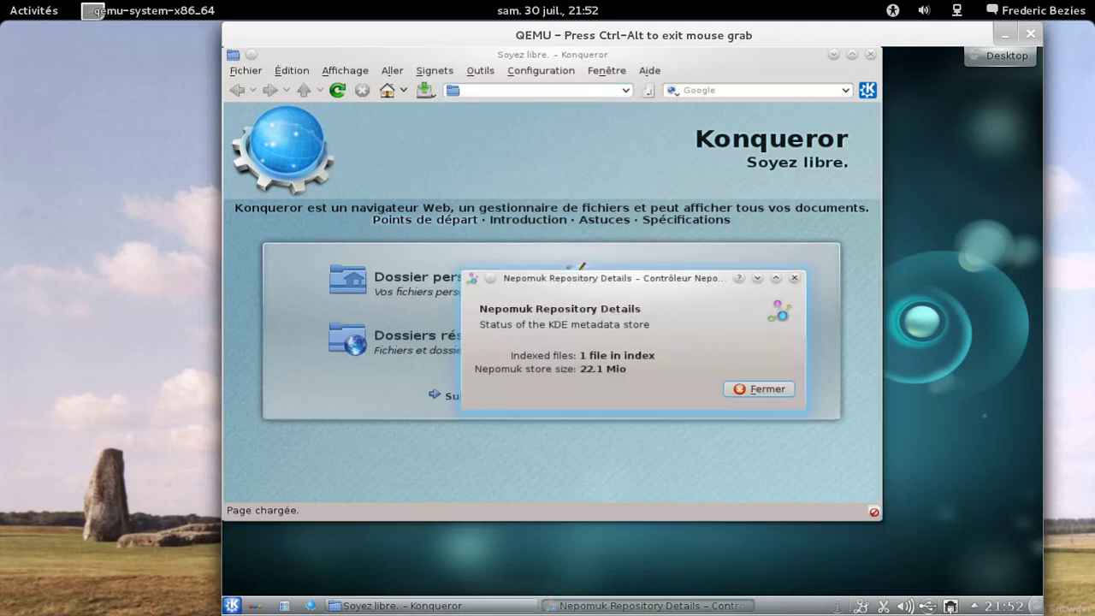
{"action": "left_click", "coordinate": [768, 391]}
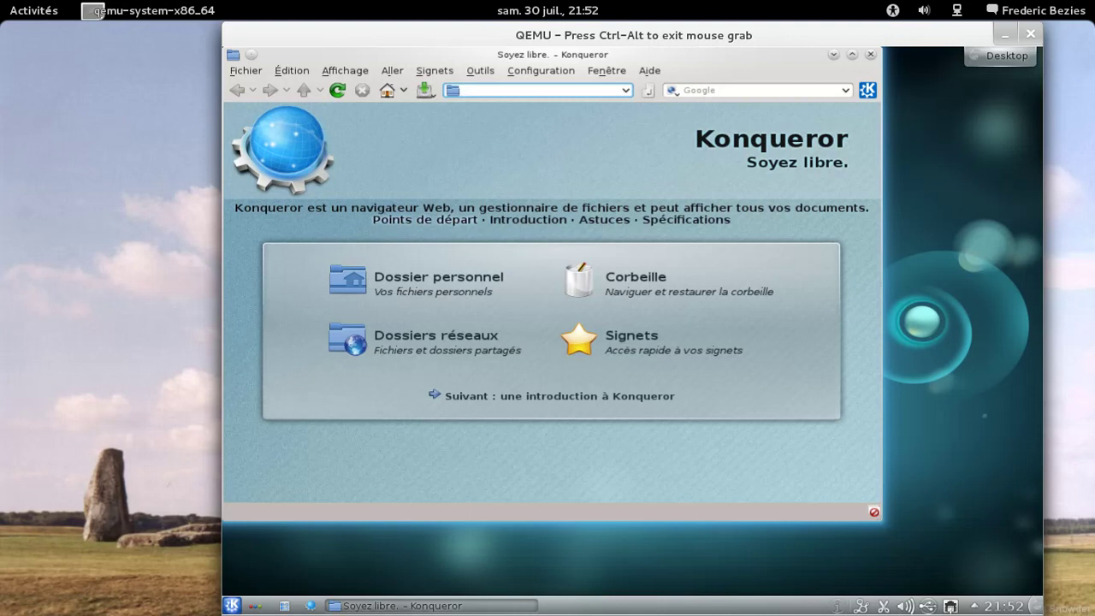
Step: Load gogole.fr in Konqueror and go to the Google sign-in page
{"action": "type", "text": "gogo"}
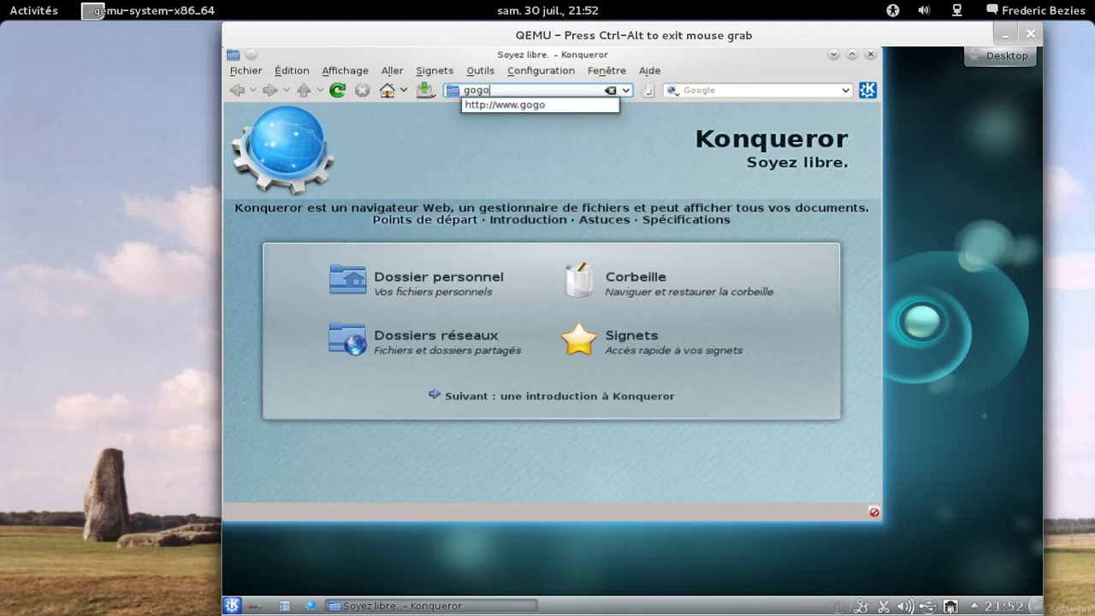
{"action": "type", "text": "le.fr"}
{"action": "key", "text": "Return"}
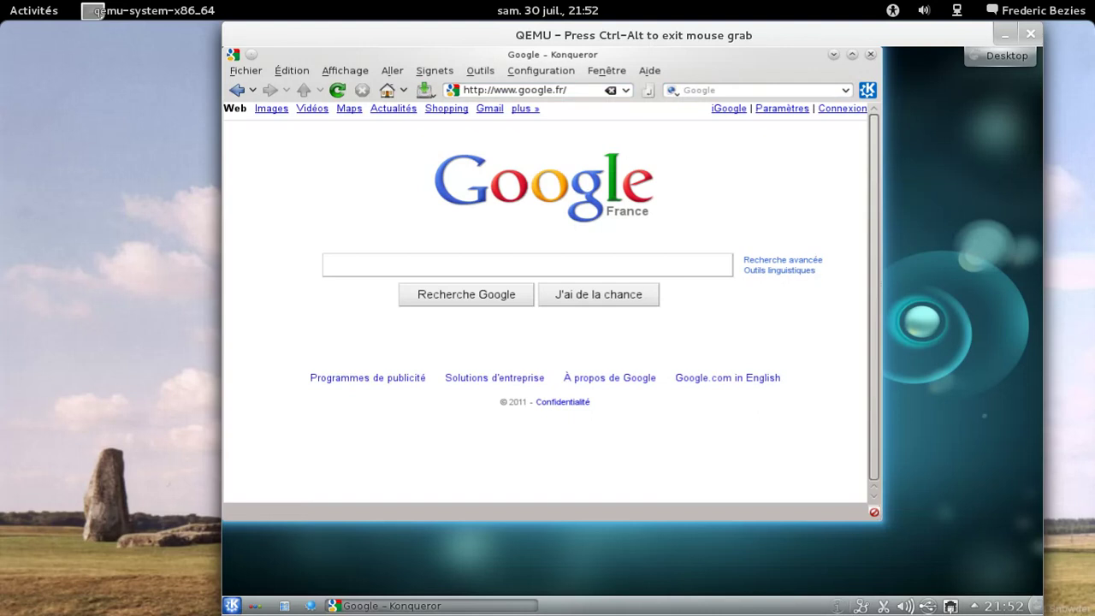
{"action": "left_click", "coordinate": [843, 108]}
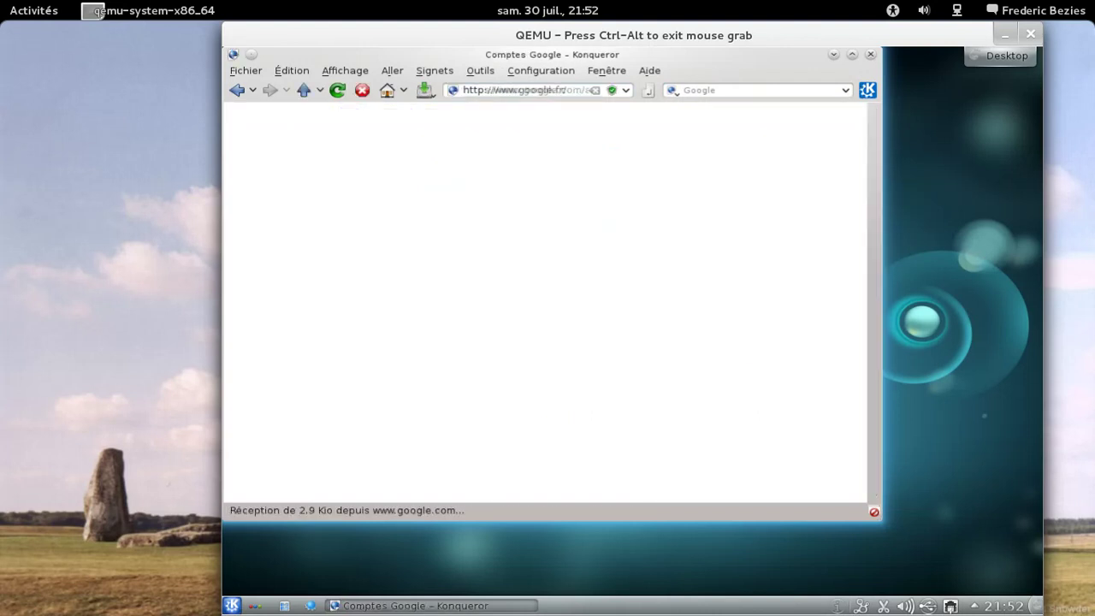
Step: Enter the account username and password, submit, and decline saving the password this time
{"action": "key", "text": "Tab"}
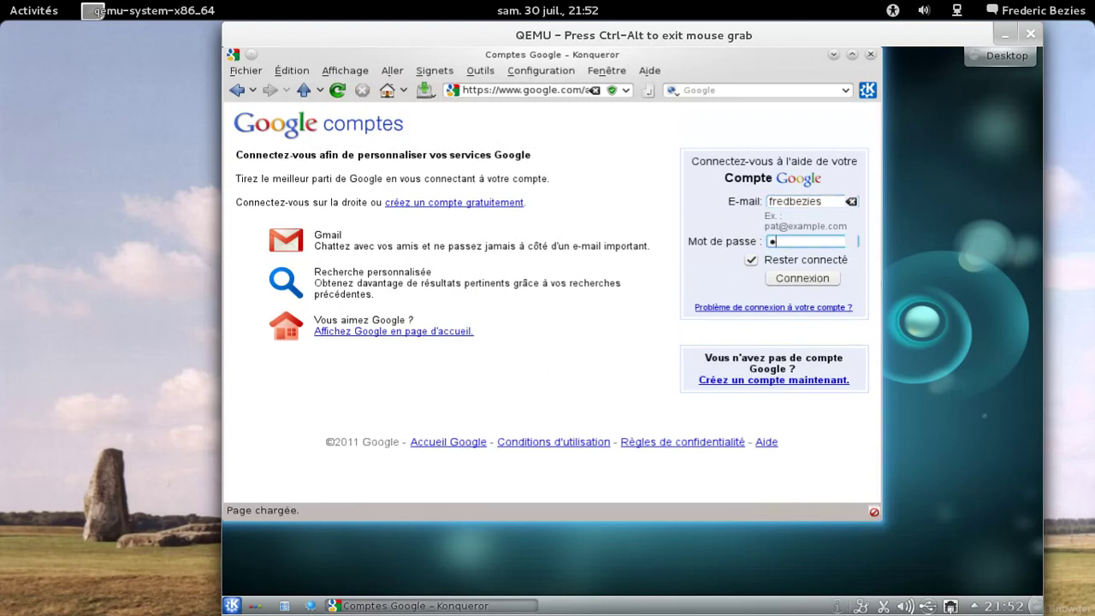
{"action": "key", "text": "Return"}
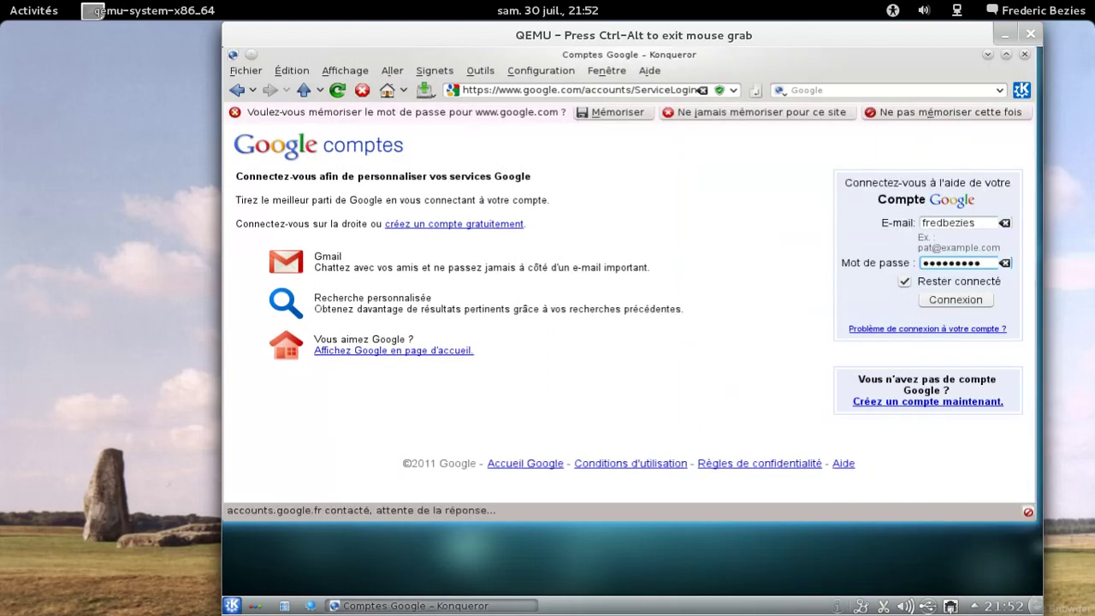
{"action": "left_click", "coordinate": [890, 112]}
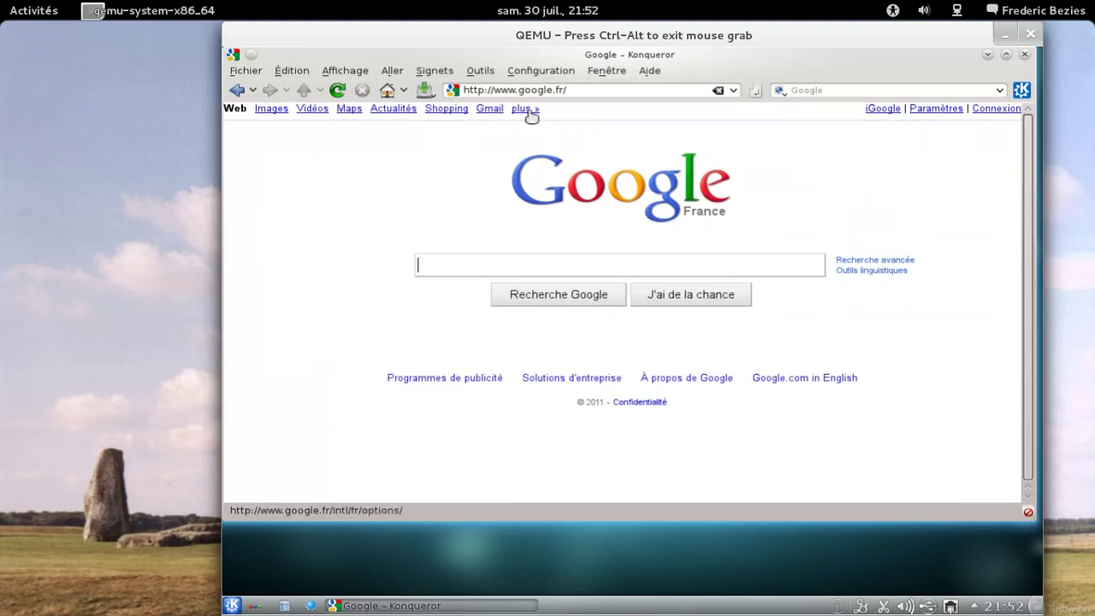
Step: Open the Gmail inbox, then open the Google+ profile in a new tab and switch to it
{"action": "left_click", "coordinate": [495, 111]}
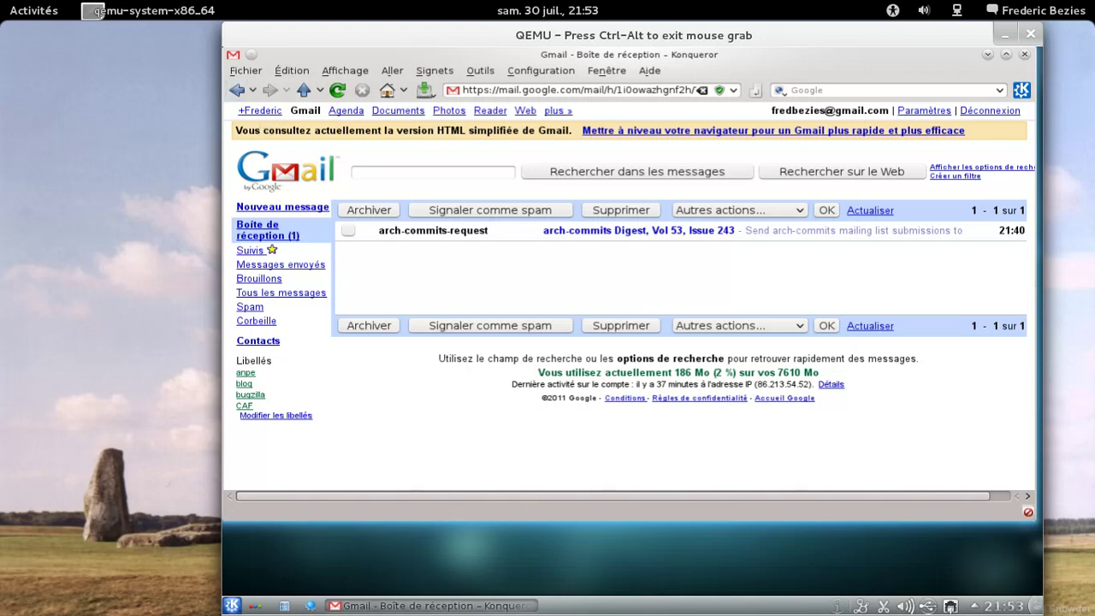
{"action": "left_click", "coordinate": [274, 114]}
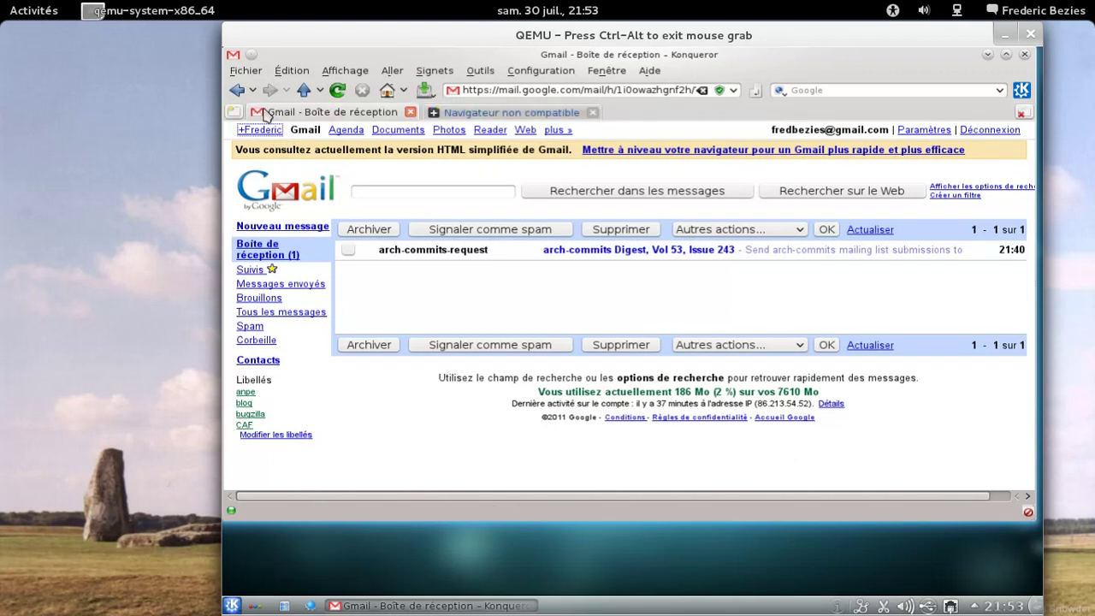
{"action": "left_click", "coordinate": [463, 115]}
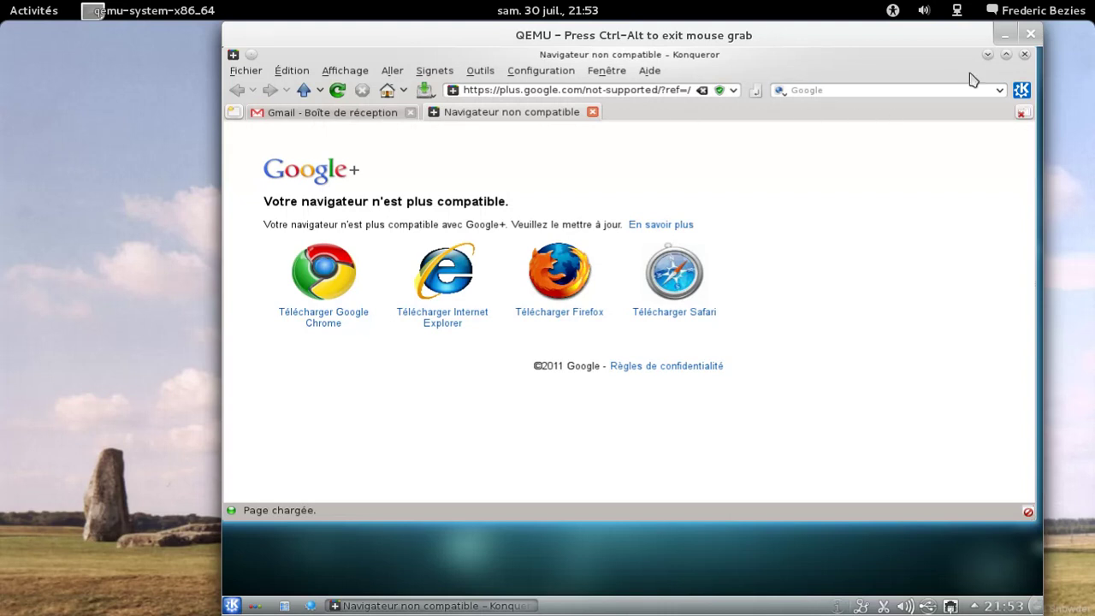
Step: Confirm Konqueror 4.7.00 in About Konqueror, then quit with Ctrl+Q, closing both tabs
{"action": "left_click", "coordinate": [649, 70]}
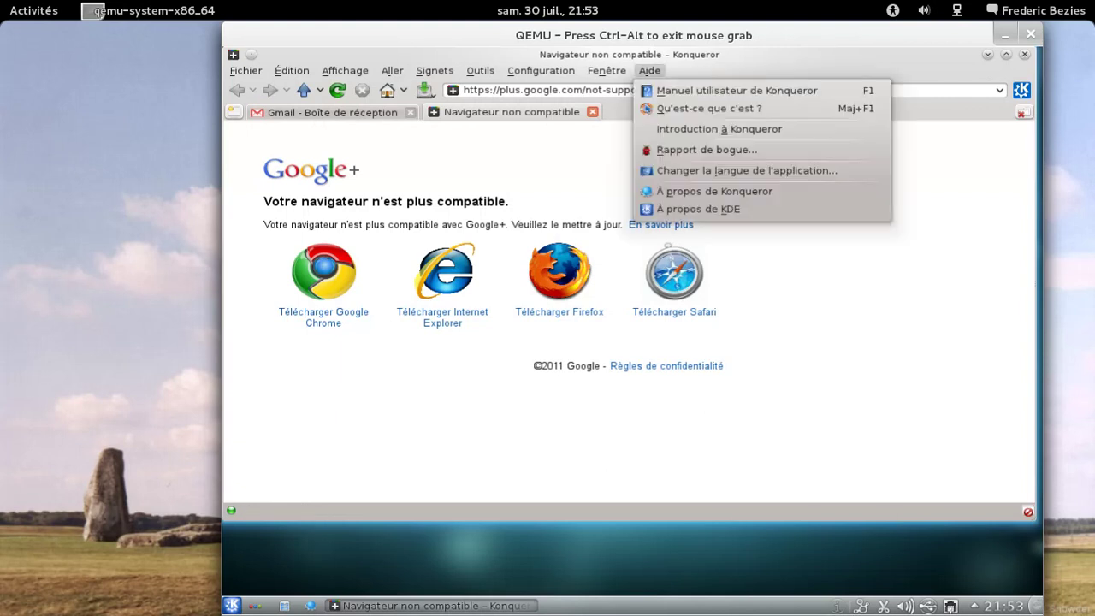
{"action": "left_click", "coordinate": [714, 191]}
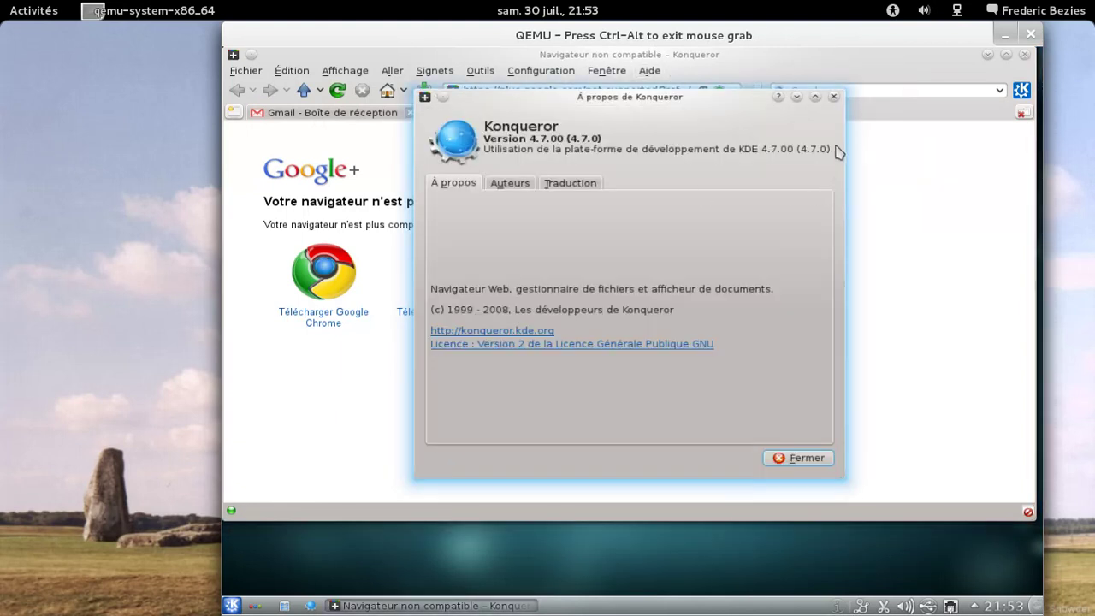
{"action": "left_click", "coordinate": [834, 97]}
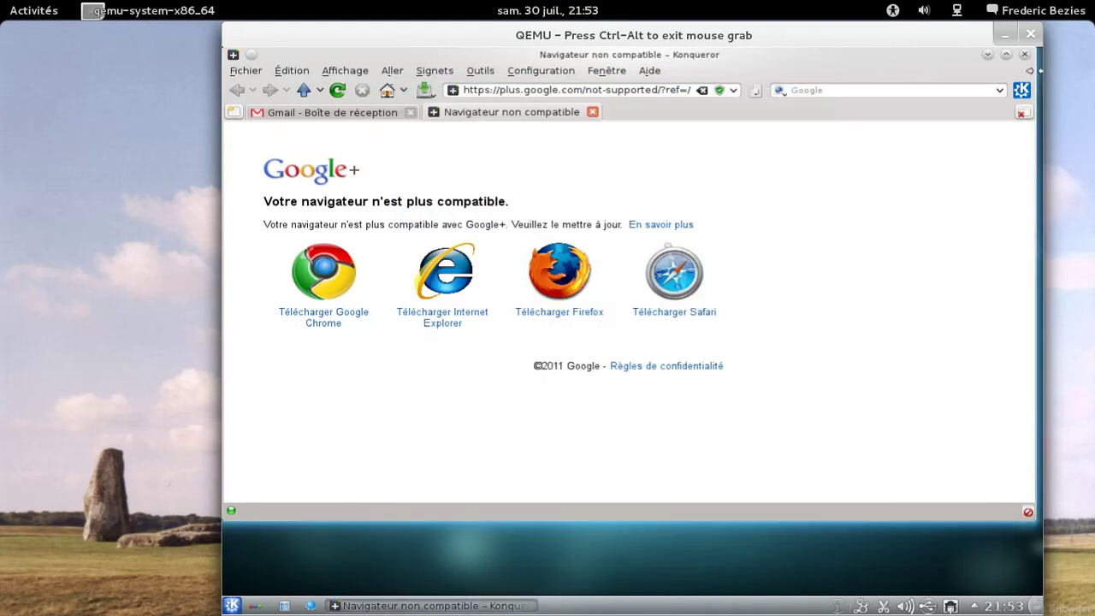
{"action": "key", "text": "ctrl+q"}
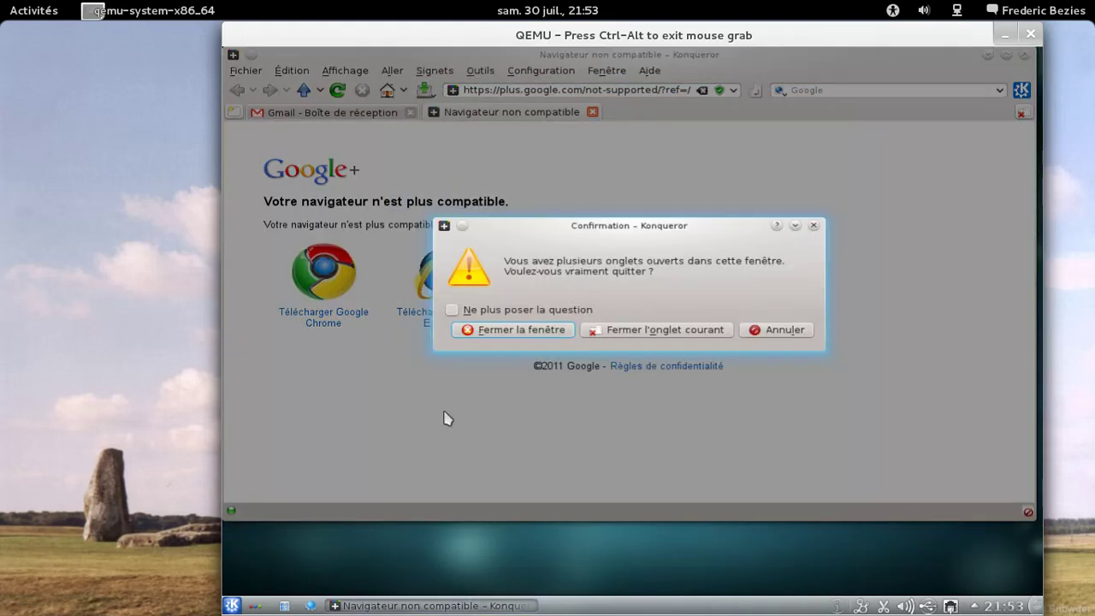
{"action": "left_click", "coordinate": [513, 329]}
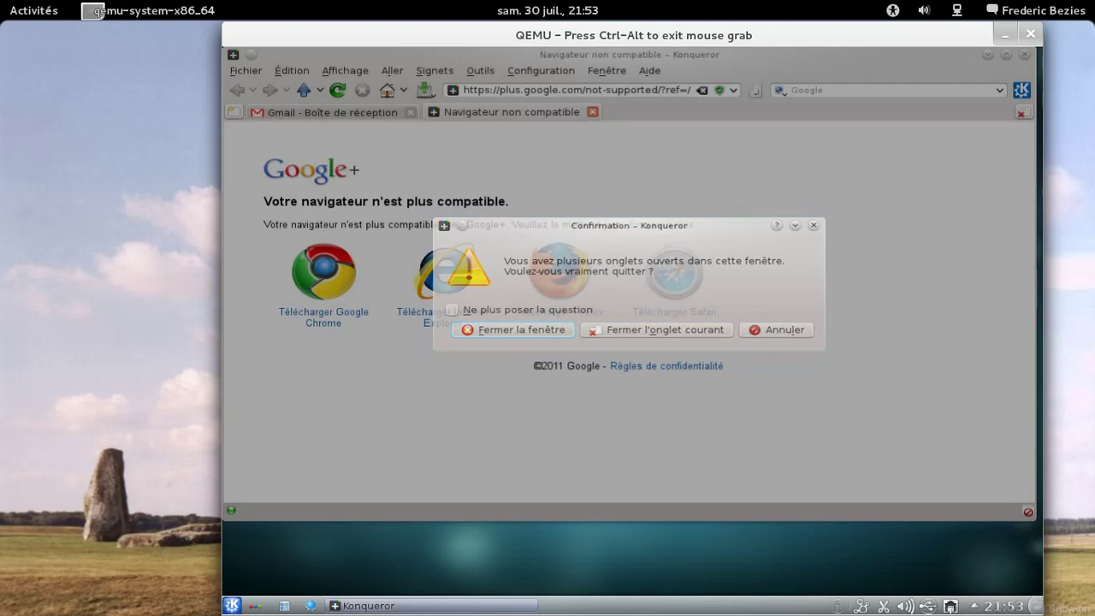
{"action": "left_click", "coordinate": [285, 604]}
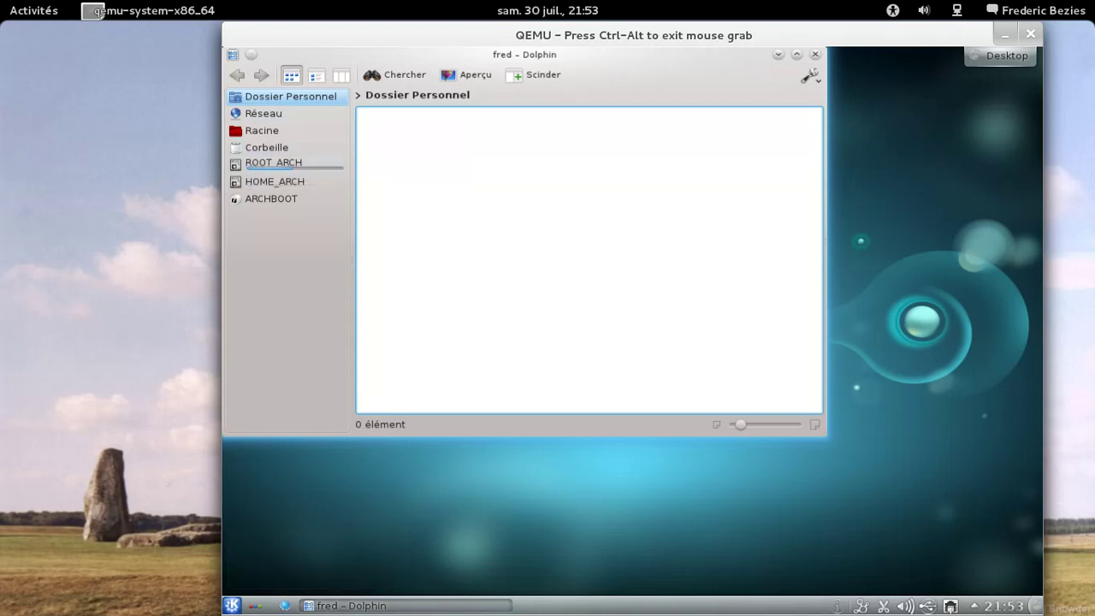
{"action": "left_click", "coordinate": [261, 130]}
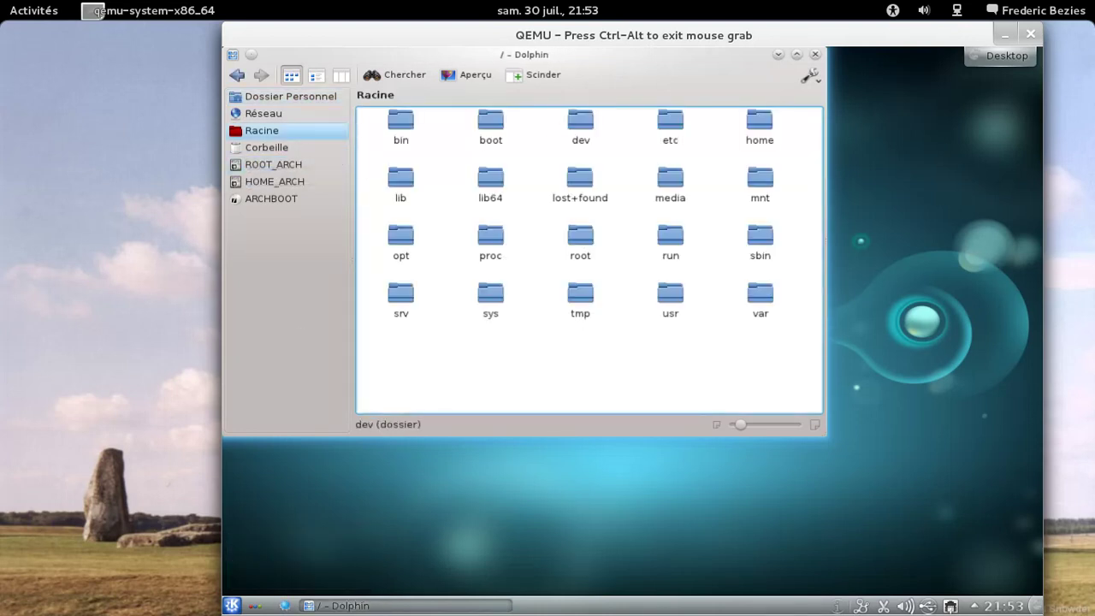
{"action": "left_click", "coordinate": [816, 54]}
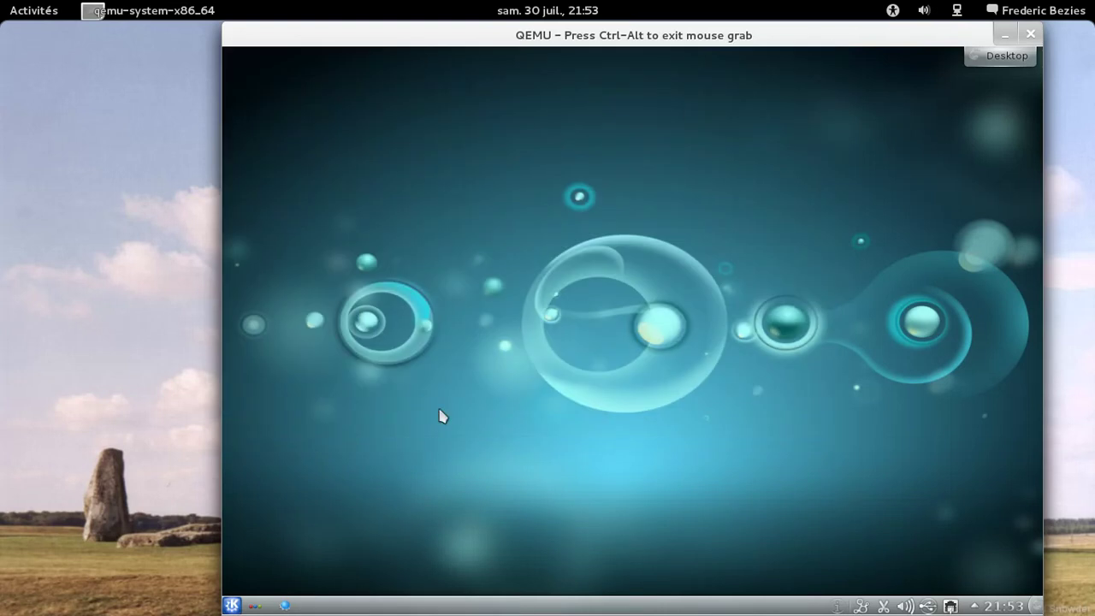
{"action": "left_click", "coordinate": [231, 605]}
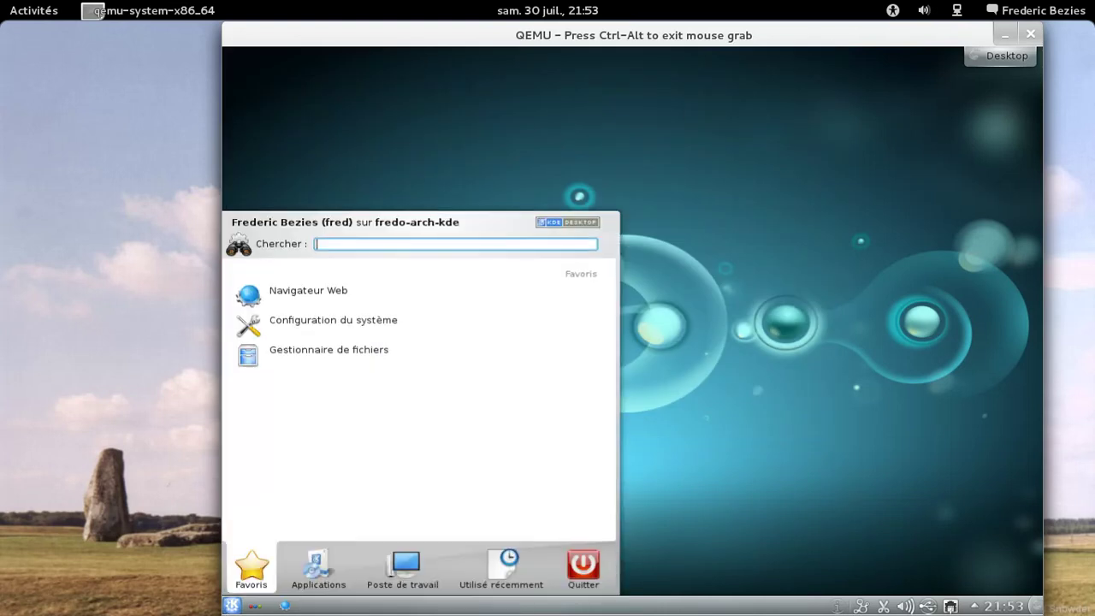
{"action": "left_click", "coordinate": [337, 579]}
{"action": "left_click", "coordinate": [349, 481]}
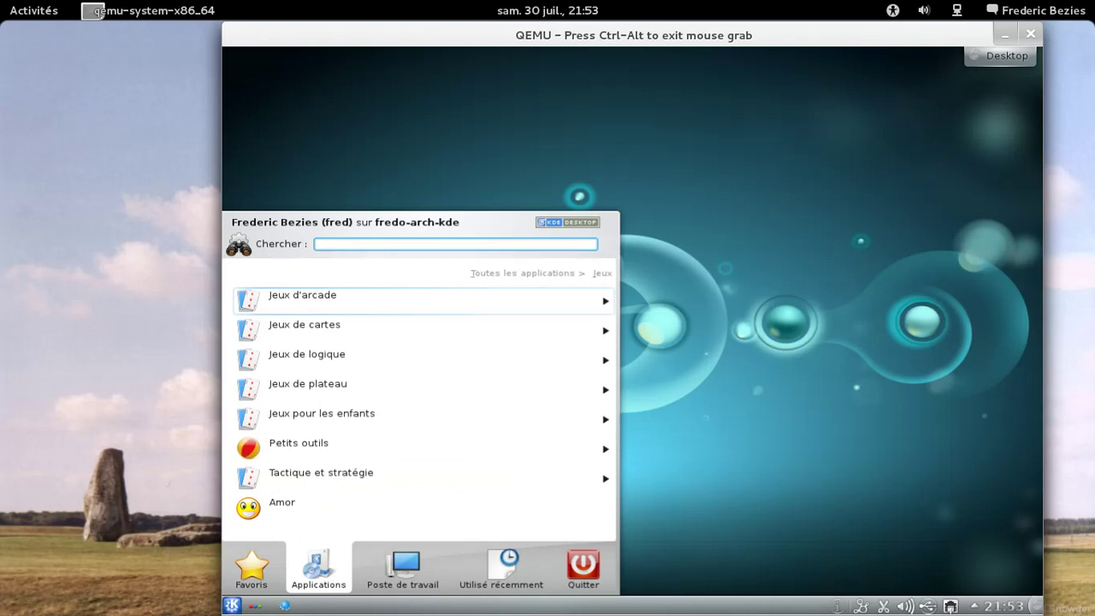
{"action": "left_click", "coordinate": [356, 334]}
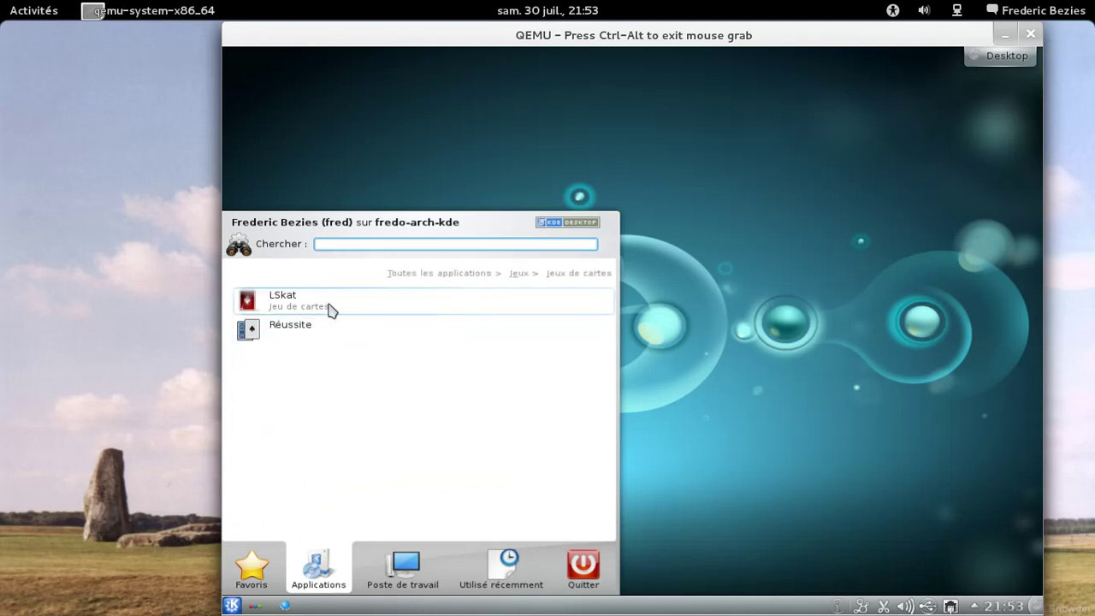
{"action": "left_click", "coordinate": [329, 308]}
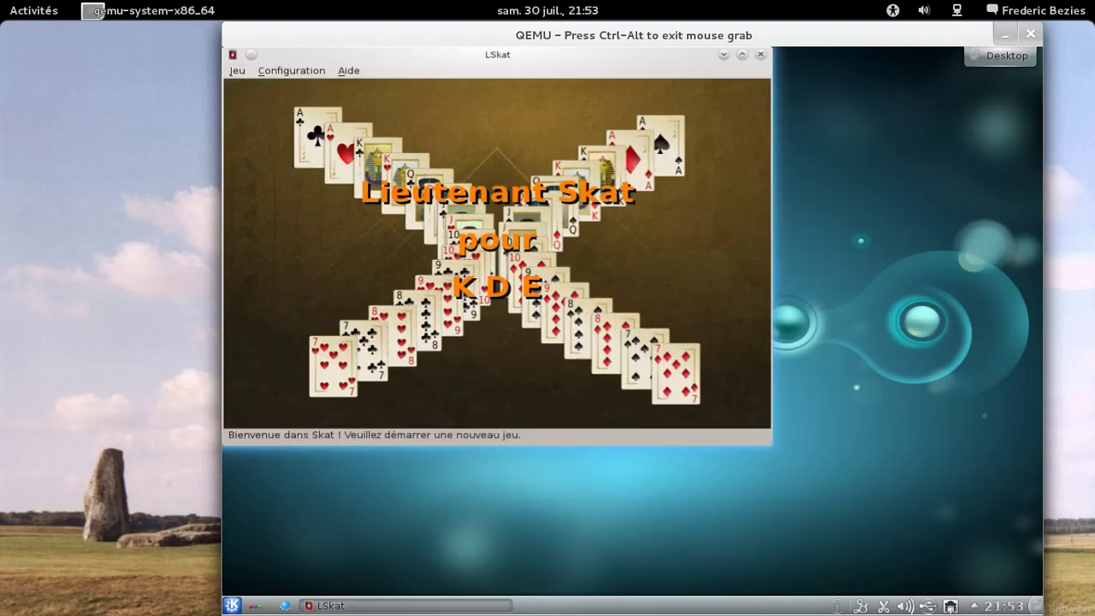
{"action": "left_click", "coordinate": [760, 54]}
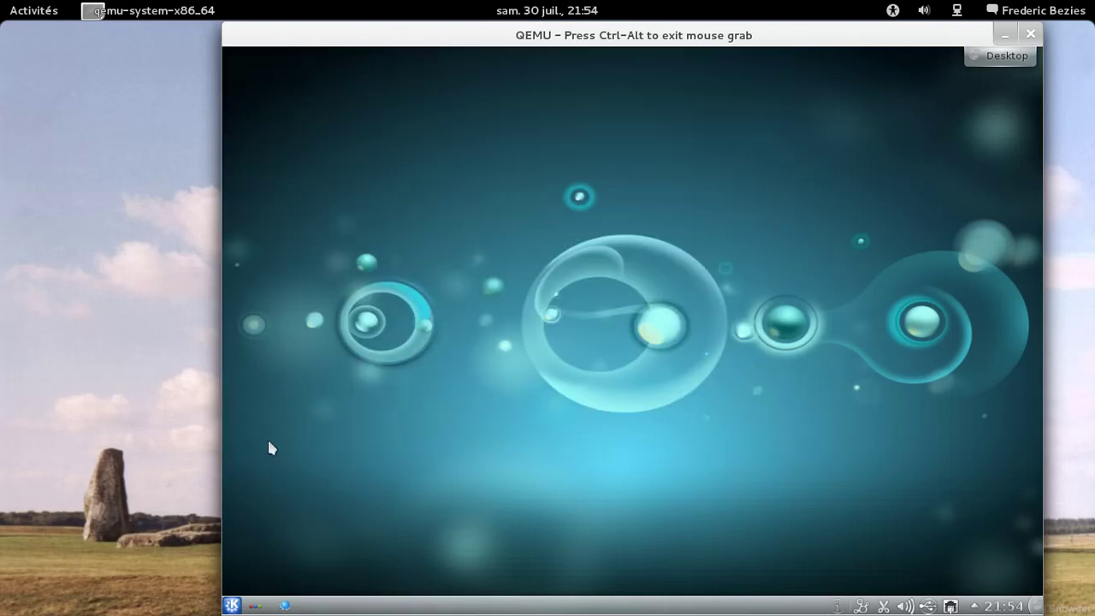
Step: Choose Éteindre from the K menu's Quitter tab, then free the mouse from QEMU with Ctrl+Alt
{"action": "left_click", "coordinate": [231, 604]}
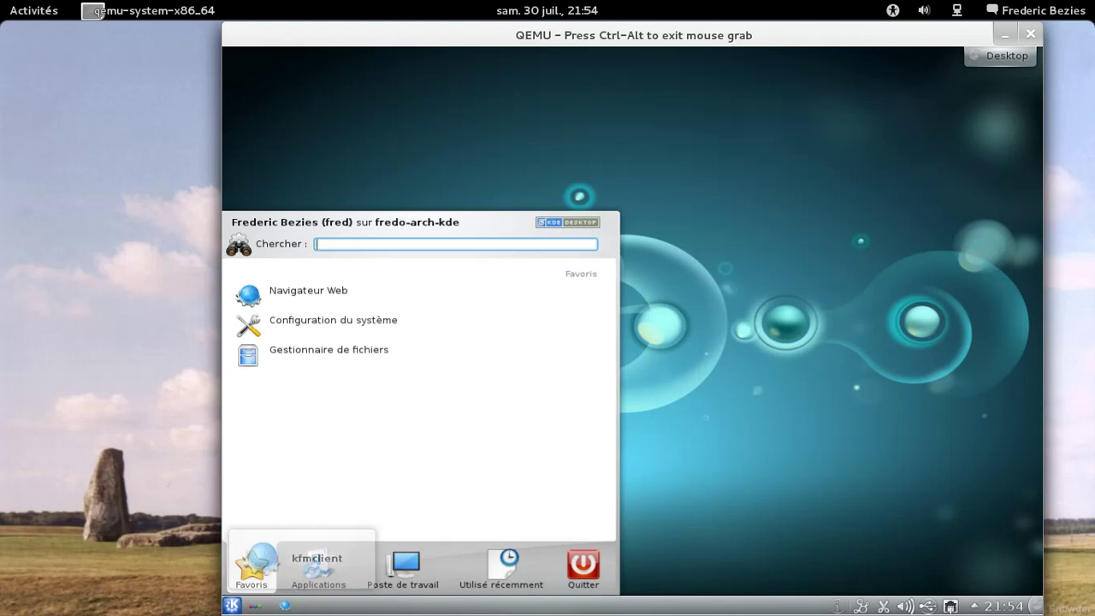
{"action": "left_click", "coordinate": [584, 567]}
{"action": "left_click", "coordinate": [423, 509]}
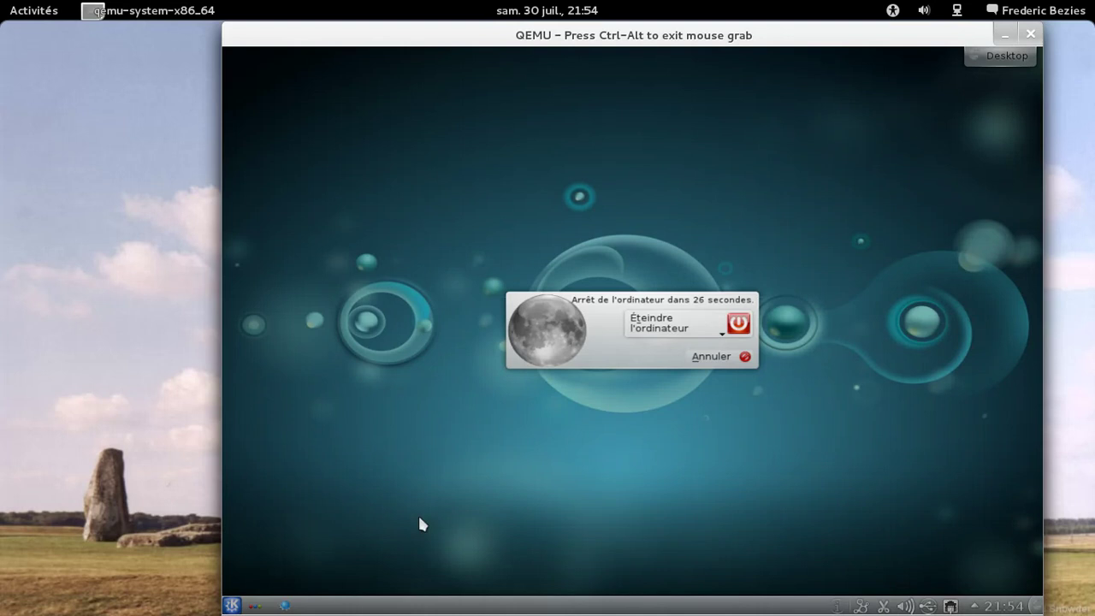
{"action": "key", "text": "ctrl+alt"}
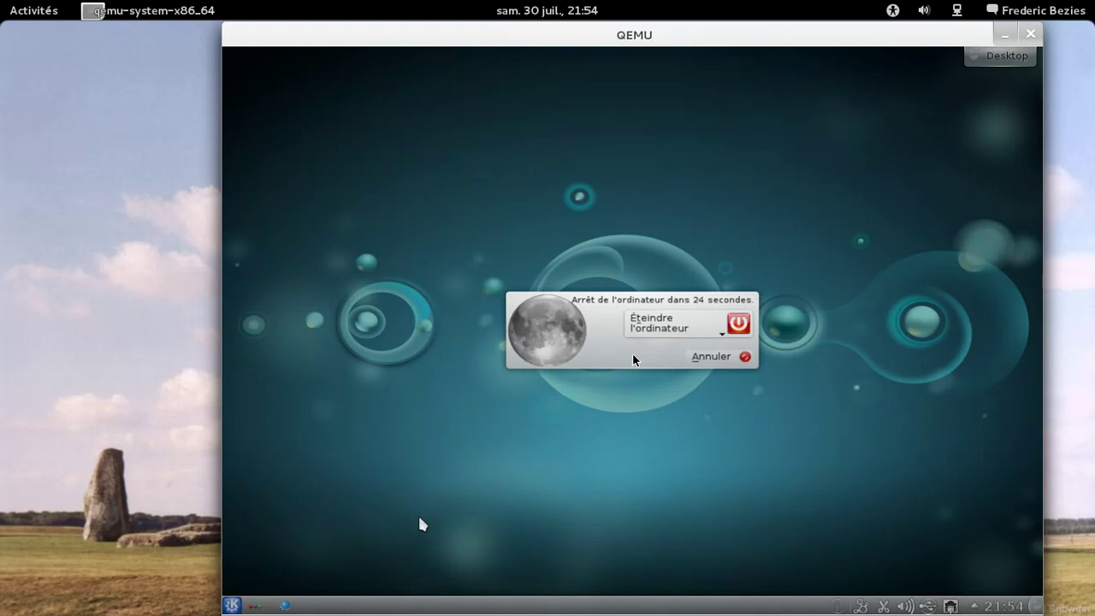